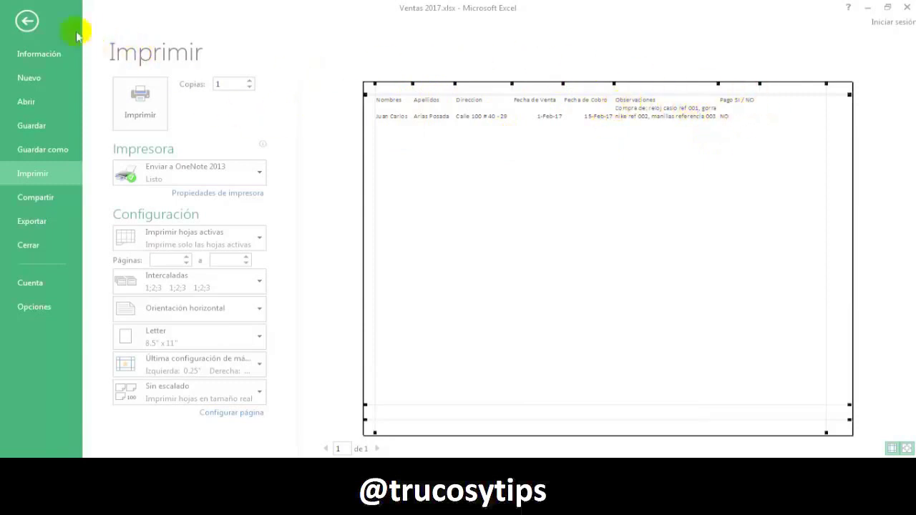
Leave the print preview and select the customer table A1:G2, Nombres through Pago SI / NO
{"action": "left_click", "coordinate": [27, 22]}
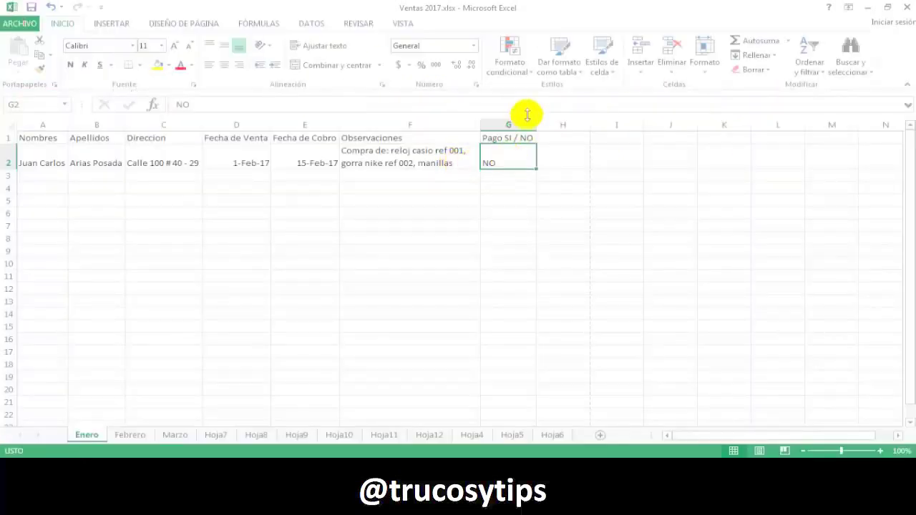
{"action": "mouse_move", "coordinate": [513, 138]}
{"action": "left_mouse_down"}
{"action": "mouse_move", "coordinate": [50, 117]}
{"action": "mouse_move", "coordinate": [30, 157]}
{"action": "left_mouse_up"}
{"action": "left_click", "coordinate": [41, 139]}
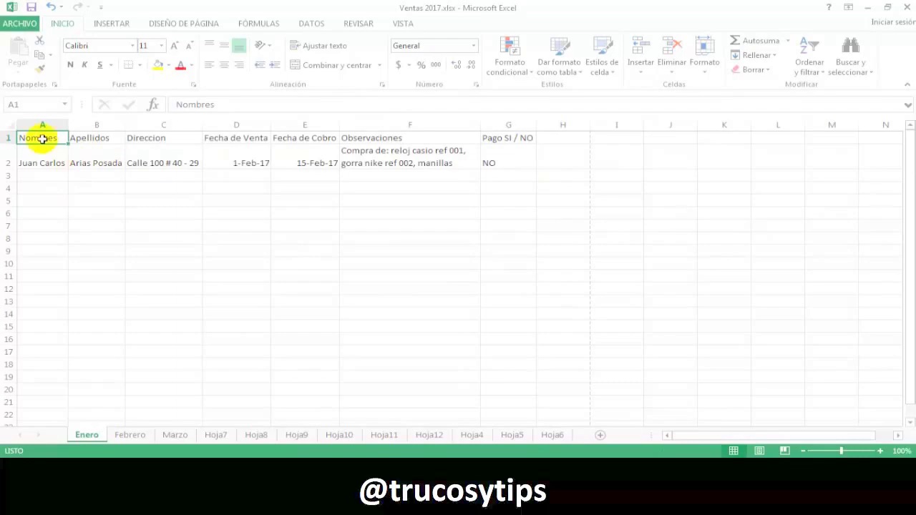
{"action": "mouse_move", "coordinate": [43, 139]}
{"action": "left_mouse_down"}
{"action": "mouse_move", "coordinate": [408, 292]}
{"action": "mouse_move", "coordinate": [458, 270]}
{"action": "mouse_move", "coordinate": [262, 262]}
{"action": "mouse_move", "coordinate": [548, 241]}
{"action": "mouse_move", "coordinate": [506, 330]}
{"action": "left_mouse_up"}
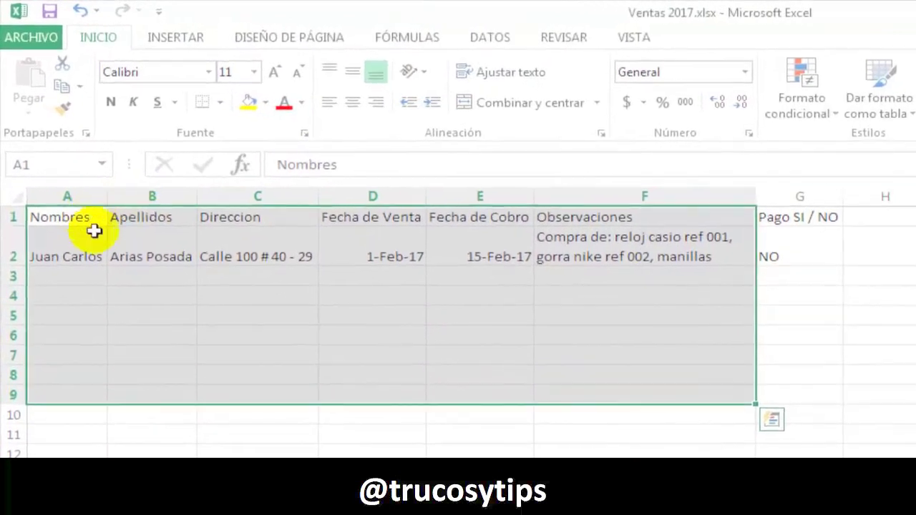
{"action": "left_click", "coordinate": [56, 146]}
{"action": "left_click", "coordinate": [41, 136]}
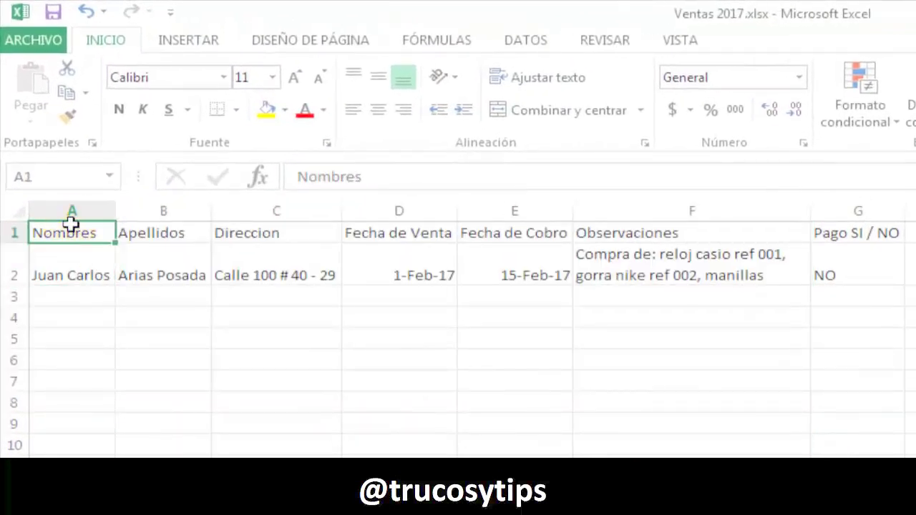
{"action": "mouse_move", "coordinate": [72, 224]}
{"action": "left_mouse_down"}
{"action": "mouse_move", "coordinate": [523, 280]}
{"action": "mouse_move", "coordinate": [866, 236]}
{"action": "mouse_move", "coordinate": [857, 261]}
{"action": "mouse_move", "coordinate": [862, 244]}
{"action": "left_mouse_up"}
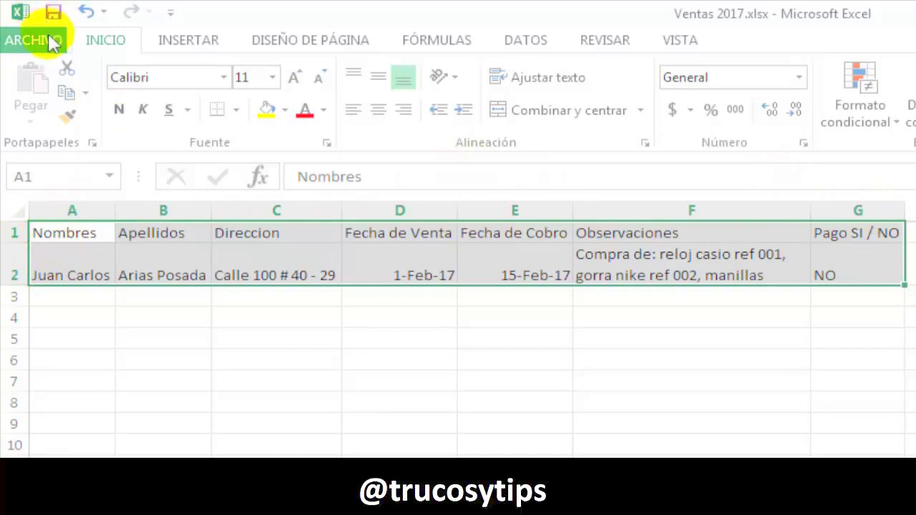
{"action": "left_click", "coordinate": [86, 246]}
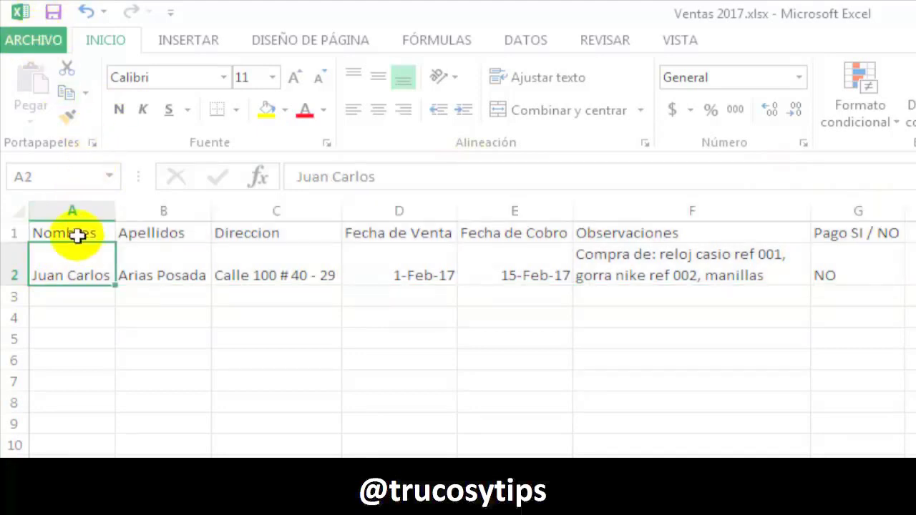
{"action": "left_click", "coordinate": [76, 233]}
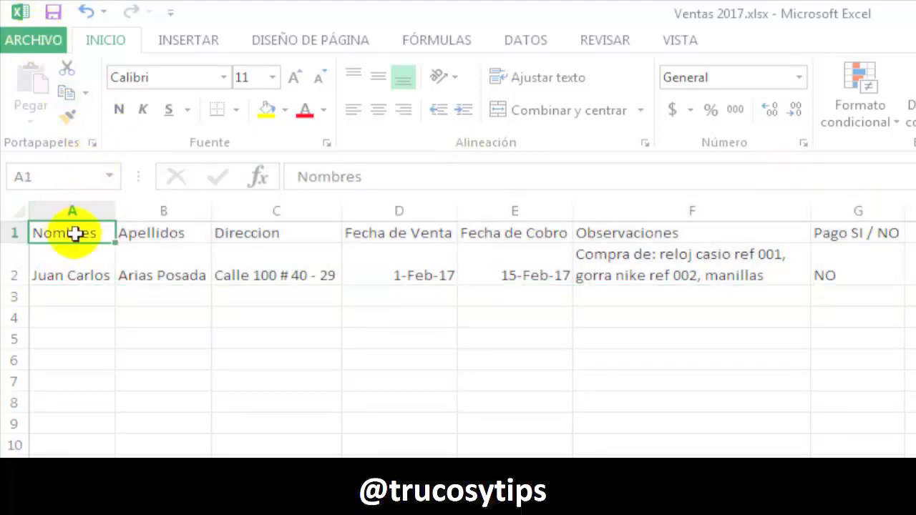
{"action": "left_click_drag", "start_coordinate": [76, 234], "coordinate": [687, 456]}
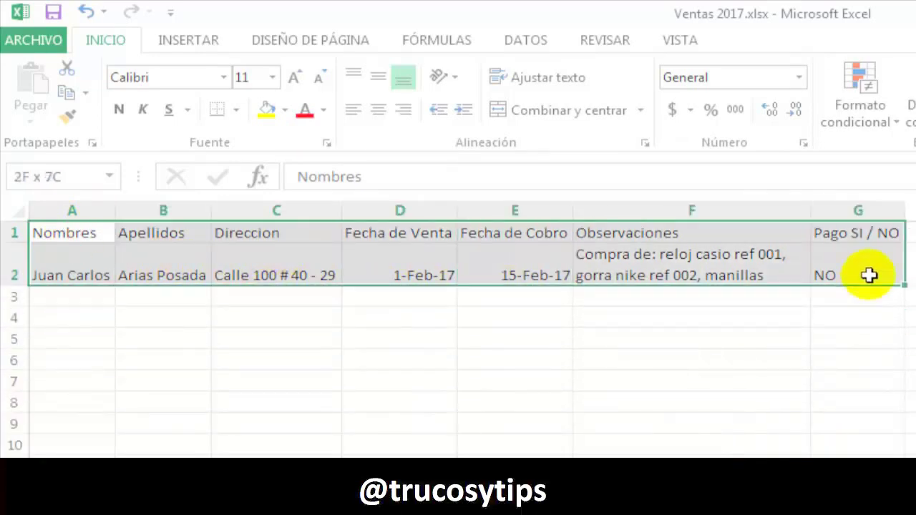
{"action": "left_click_drag", "start_coordinate": [687, 456], "coordinate": [869, 276]}
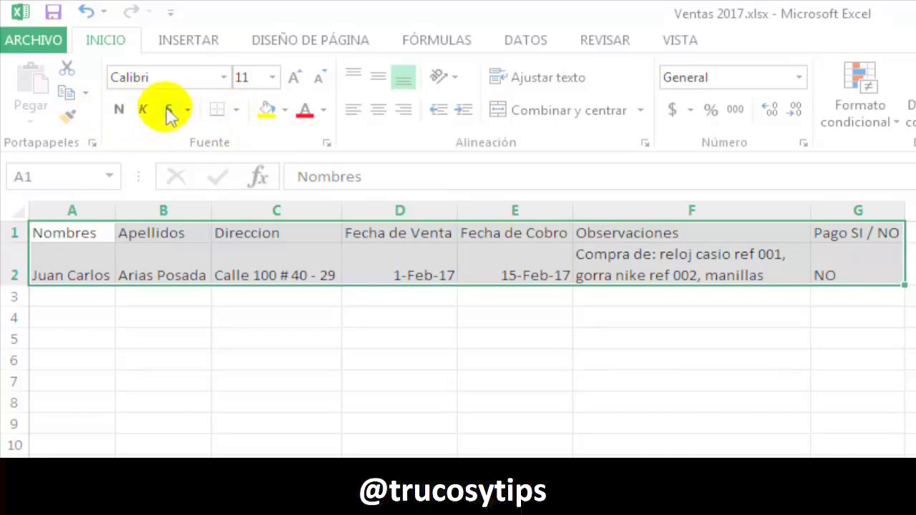
Apply Todos los bordes to every cell of the A1:G2 customer table
{"action": "left_click", "coordinate": [237, 112]}
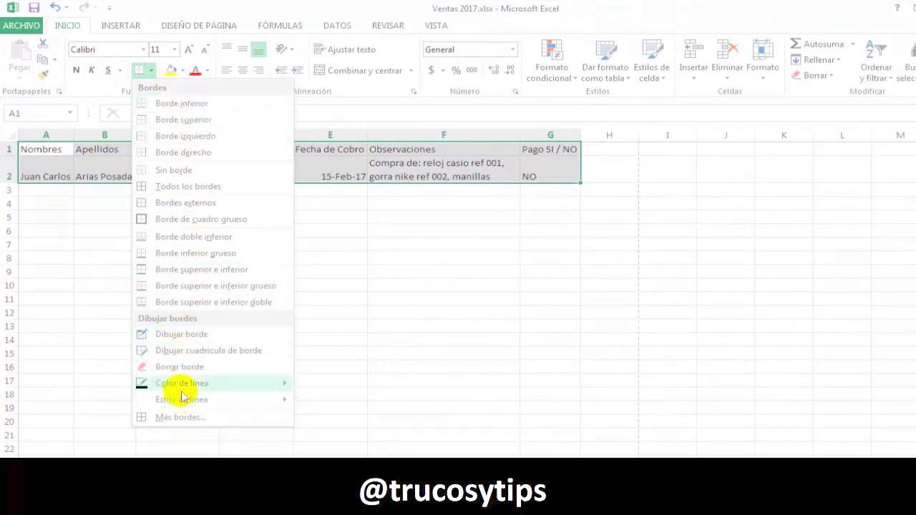
{"action": "left_click", "coordinate": [179, 188]}
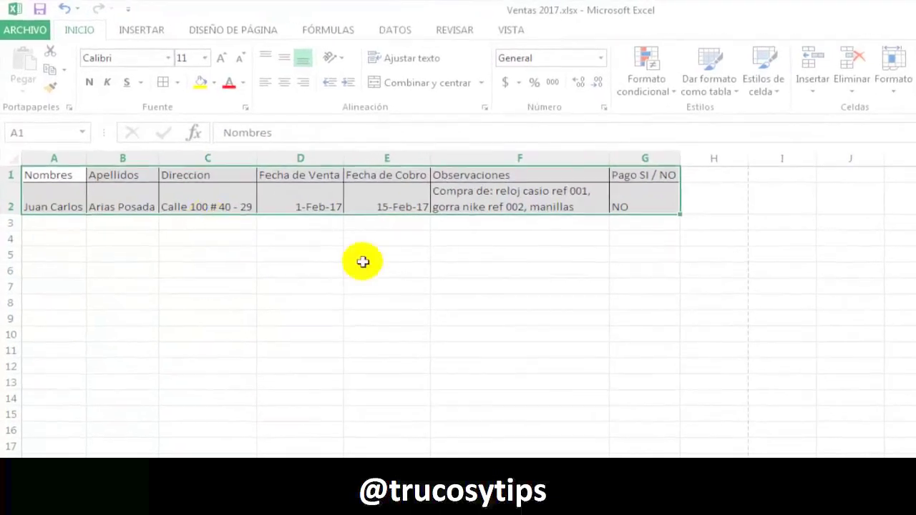
{"action": "left_click", "coordinate": [334, 356]}
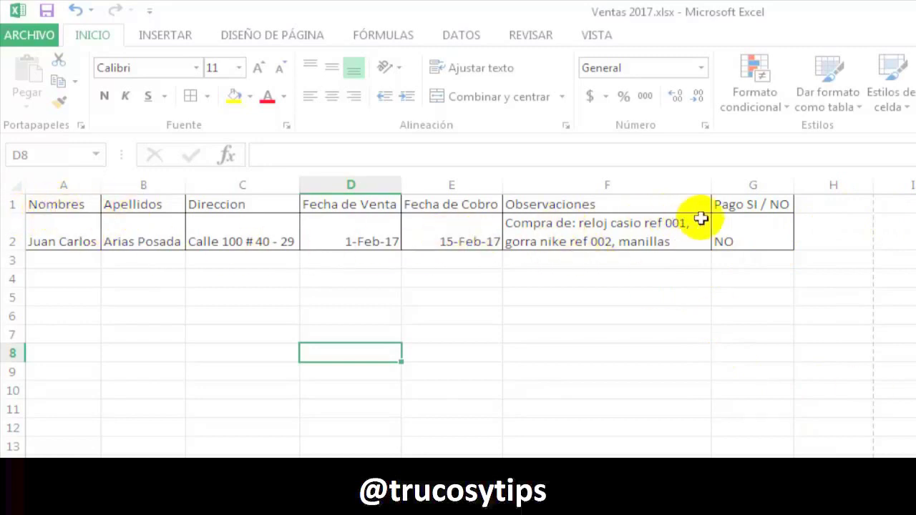
{"action": "left_click", "coordinate": [29, 34]}
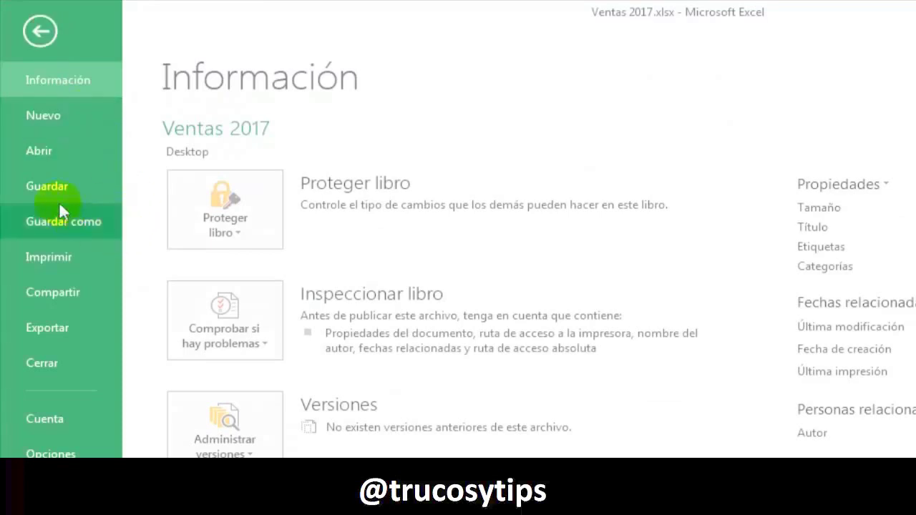
{"action": "left_click", "coordinate": [65, 236]}
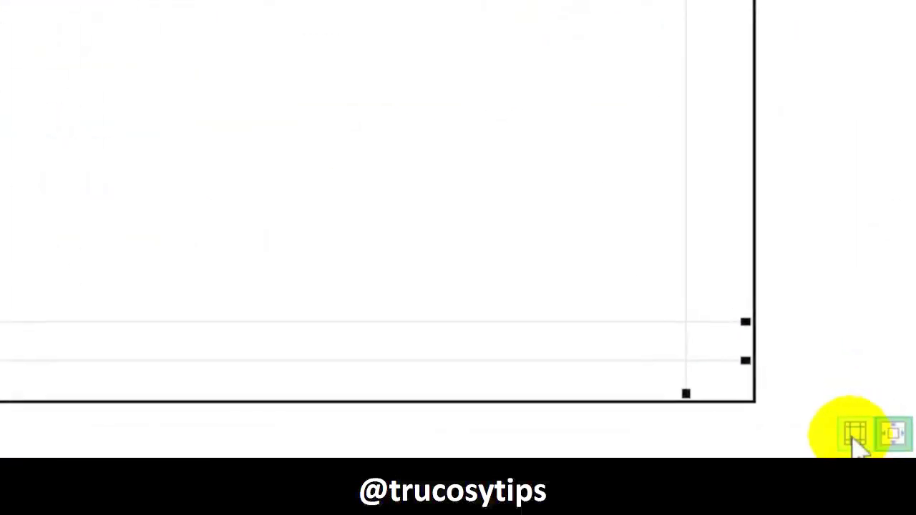
{"action": "left_click", "coordinate": [854, 434]}
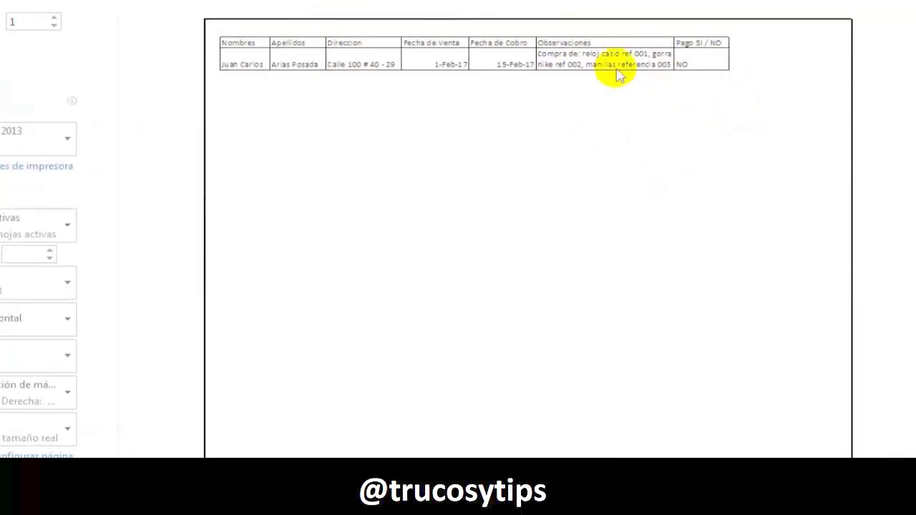
{"action": "left_click", "coordinate": [24, 23]}
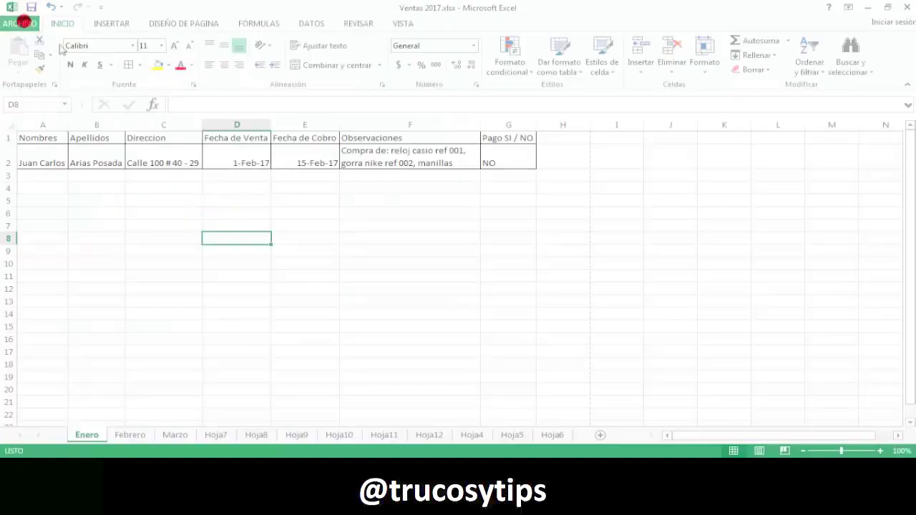
Enter the second customer's first name, surname, address and a 2-Feb-17 sale date in row 3
{"action": "left_click", "coordinate": [46, 178]}
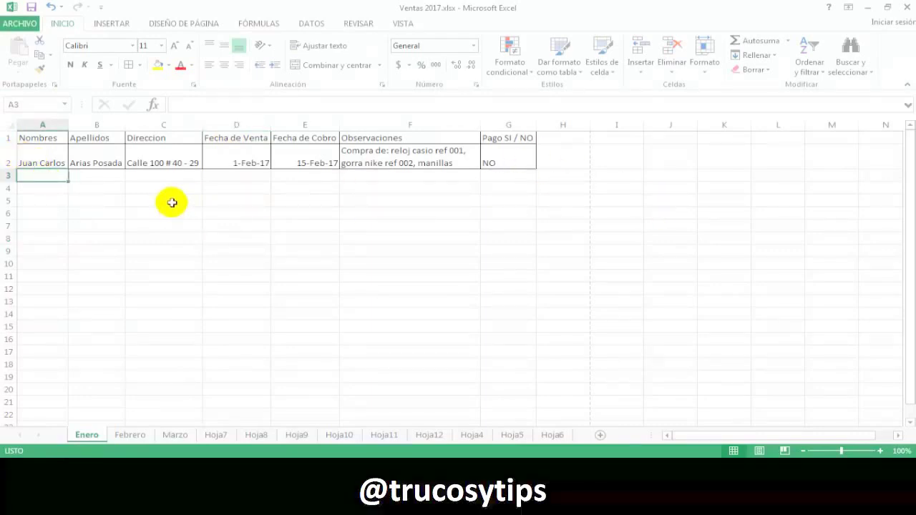
{"action": "key", "text": "Tab"}
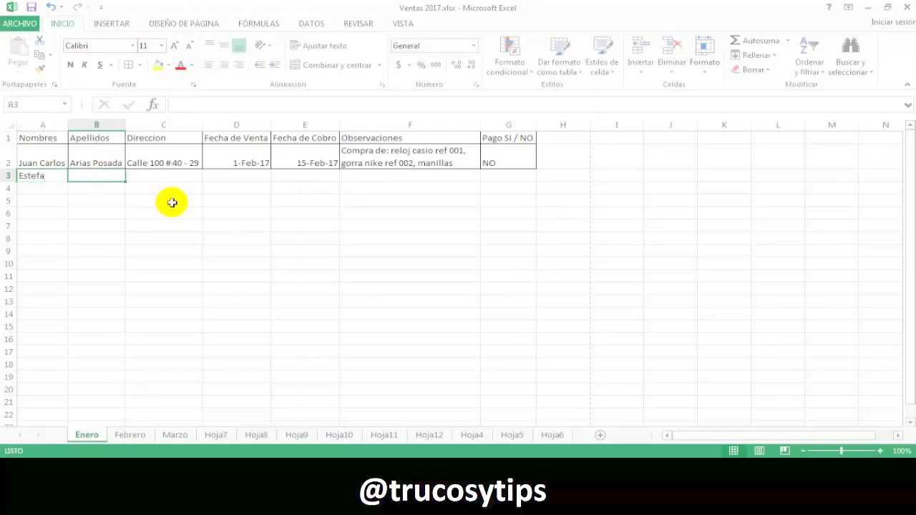
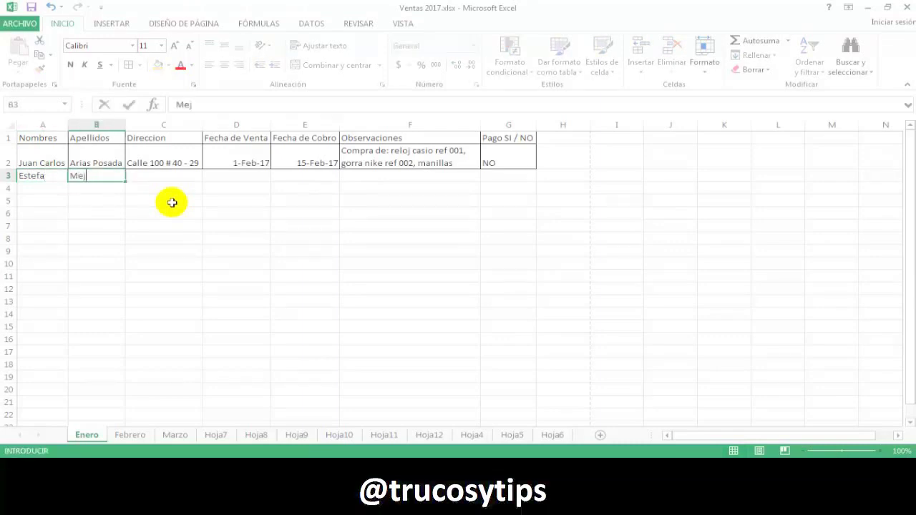
{"action": "key", "text": "Tab"}
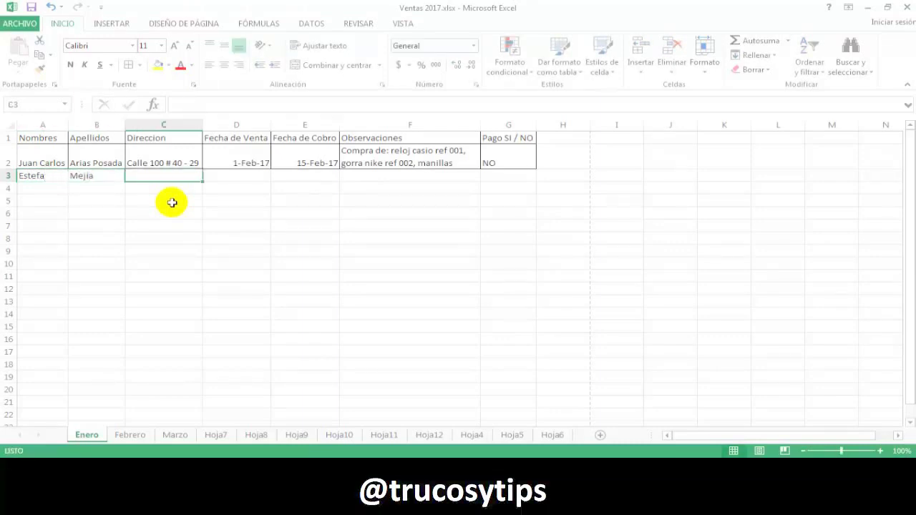
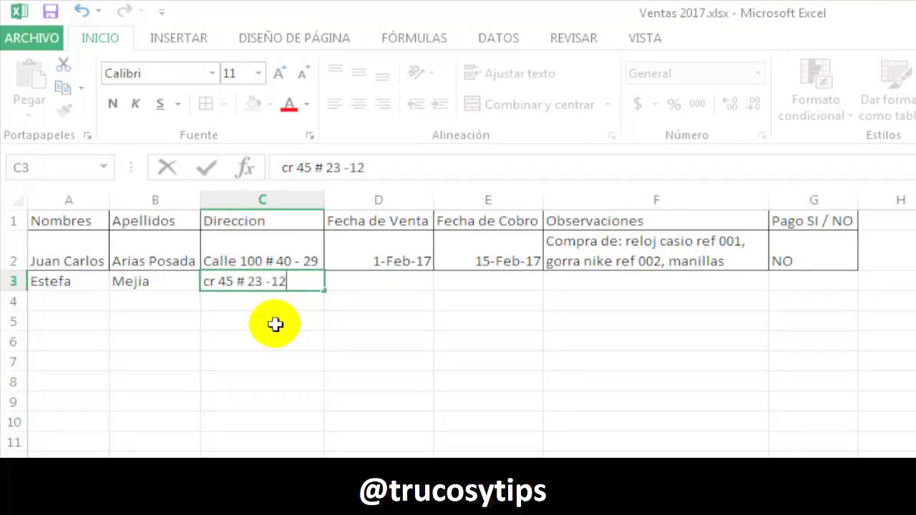
{"action": "key", "text": "Tab"}
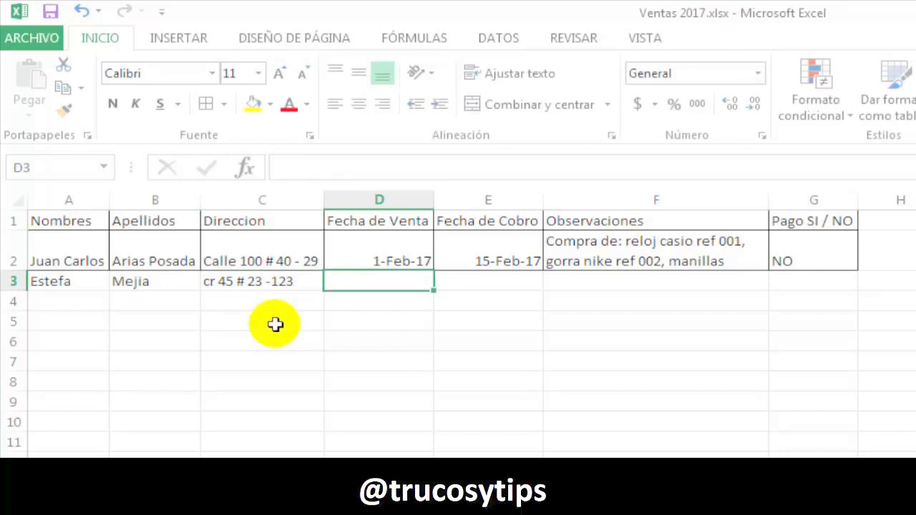
{"action": "type", "text": "02-feb-201"}
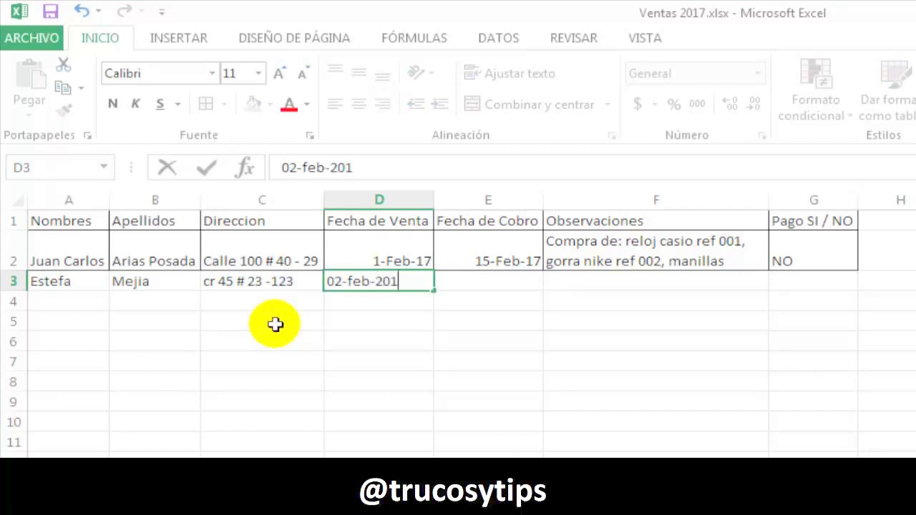
{"action": "type", "text": "7"}
{"action": "key", "text": "Tab"}
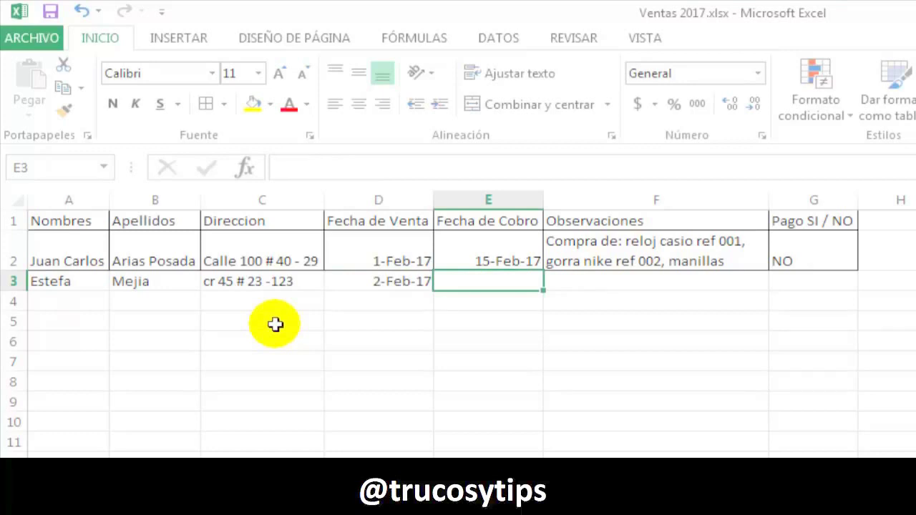
Enter =D3+15 in E3 so the collection date falls 15 days after the sale date
{"action": "left_click", "coordinate": [388, 283]}
{"action": "left_click", "coordinate": [472, 276]}
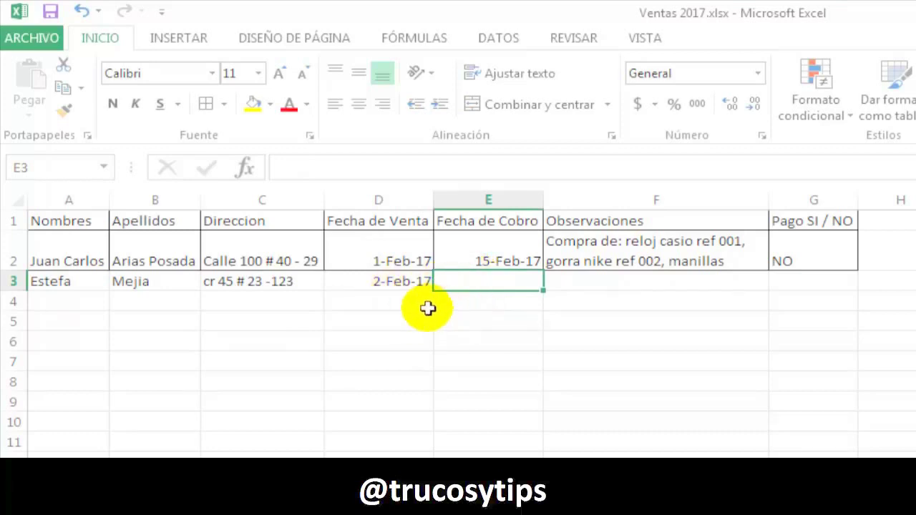
{"action": "left_click", "coordinate": [404, 283]}
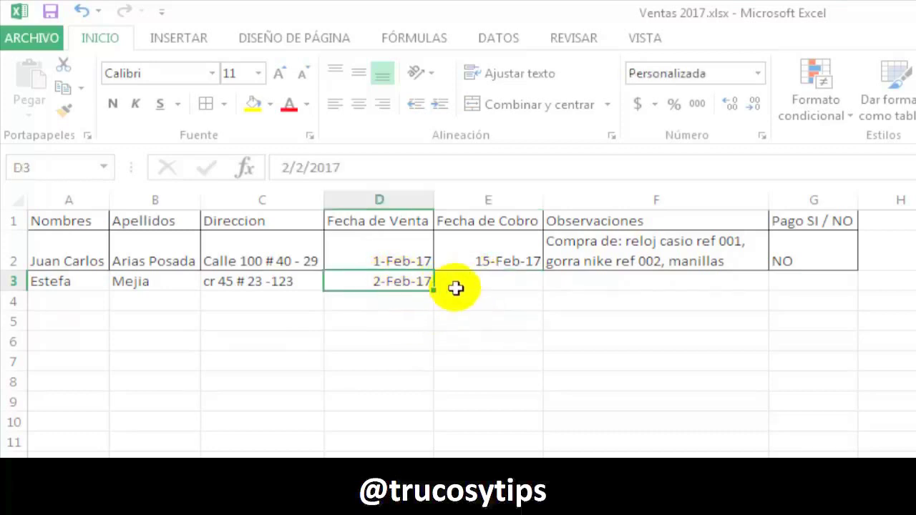
{"action": "left_click", "coordinate": [454, 286]}
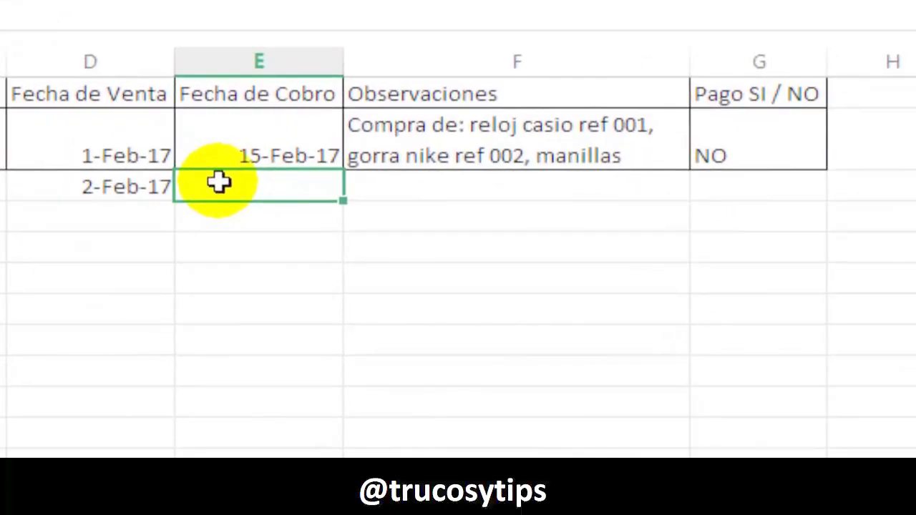
{"action": "double_click", "coordinate": [218, 183]}
{"action": "left_click", "coordinate": [125, 190]}
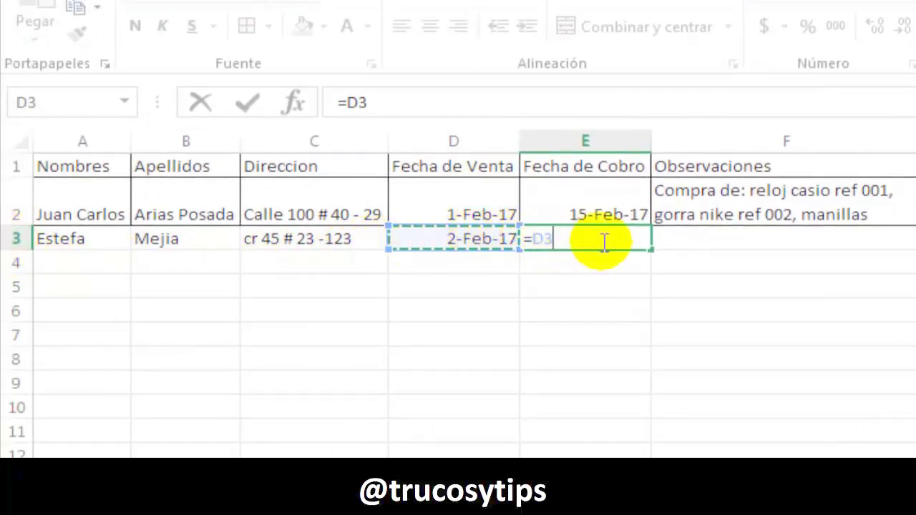
{"action": "type", "text": "+15"}
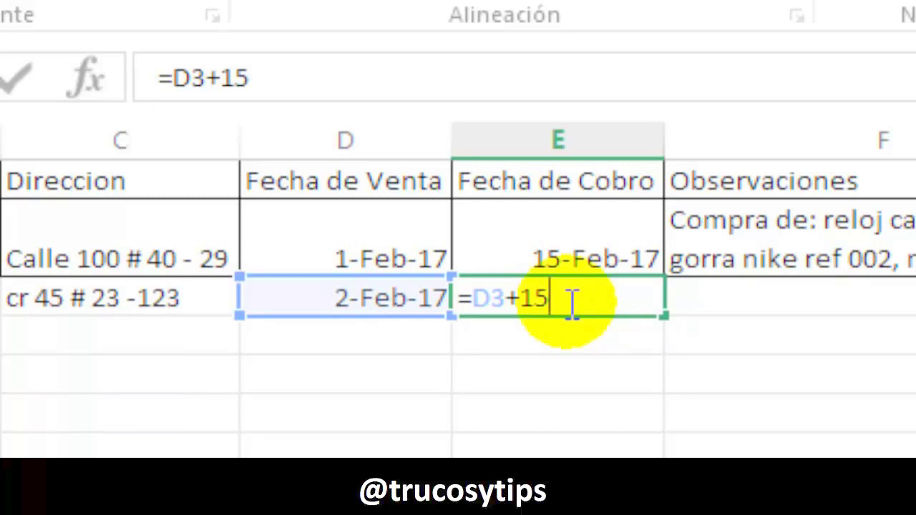
{"action": "key", "text": "Return"}
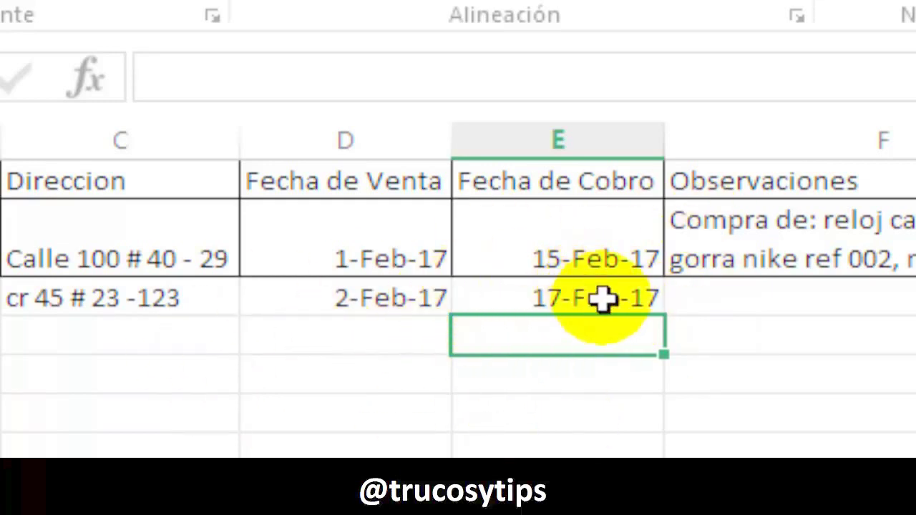
Copy the purchase note from F3 and paste it into F4
{"action": "left_click", "coordinate": [720, 299]}
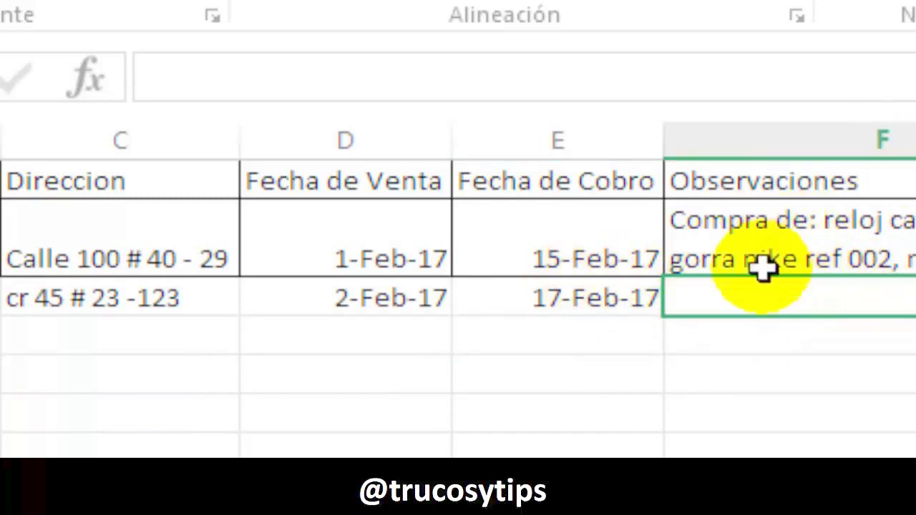
{"action": "left_click", "coordinate": [296, 257]}
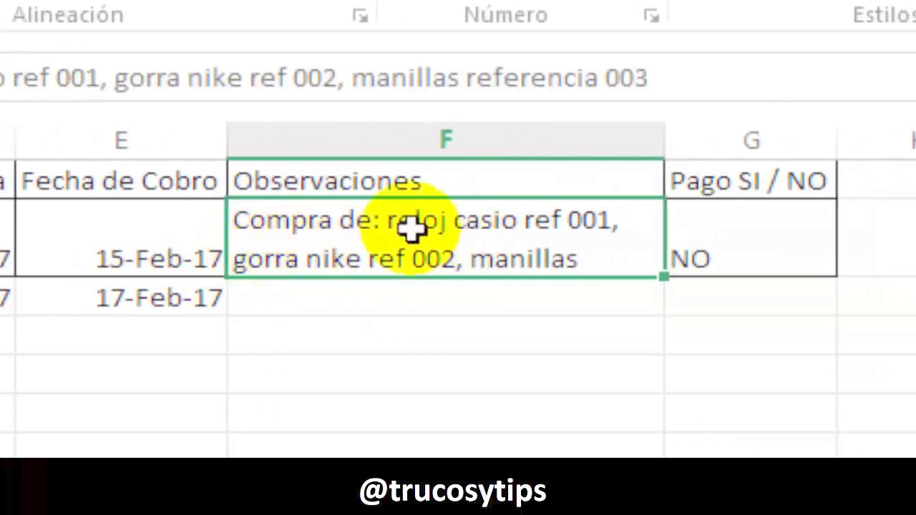
{"action": "right_click", "coordinate": [344, 224]}
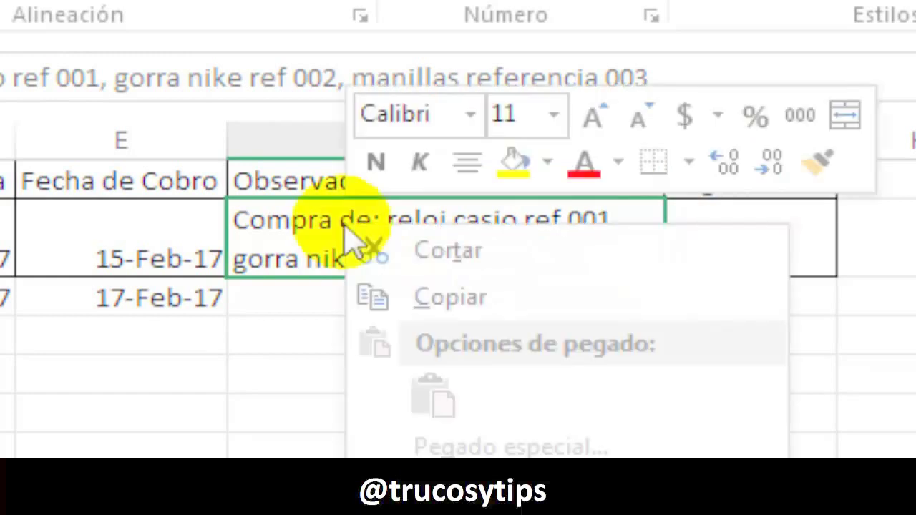
{"action": "left_click", "coordinate": [448, 307]}
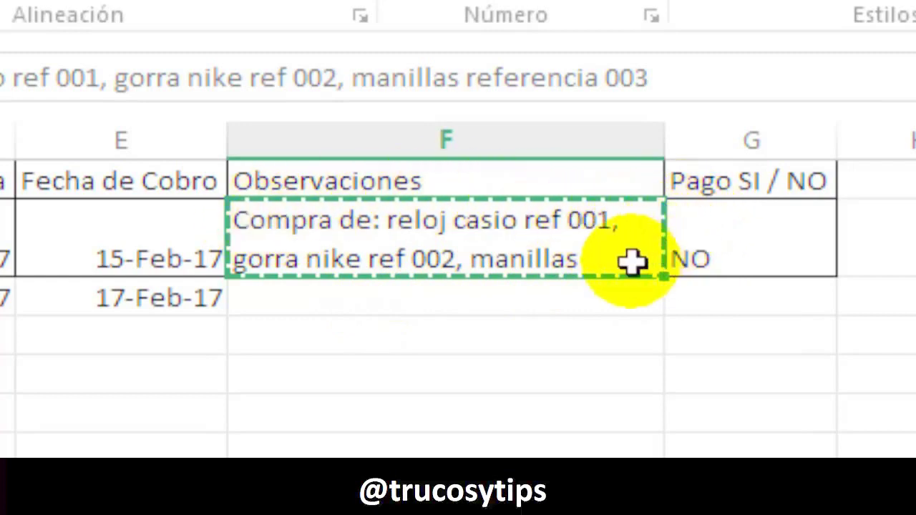
{"action": "left_click", "coordinate": [350, 297]}
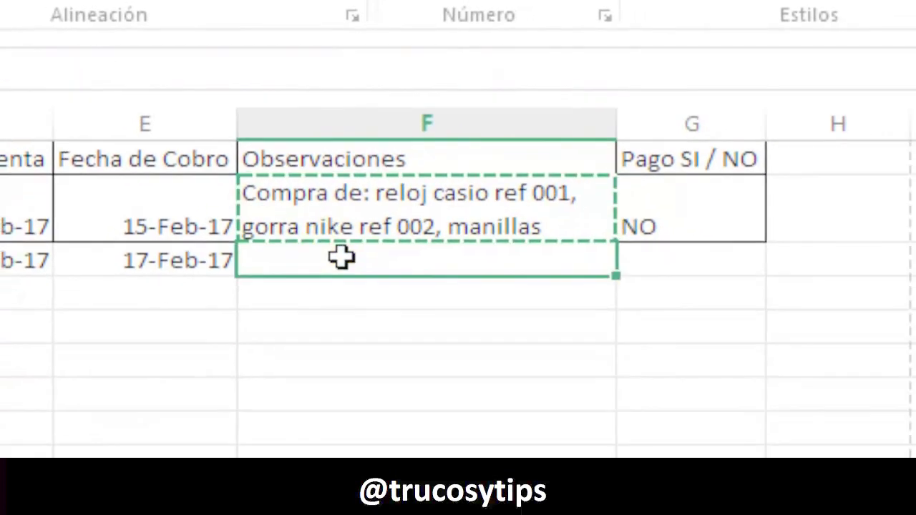
{"action": "right_click", "coordinate": [346, 294]}
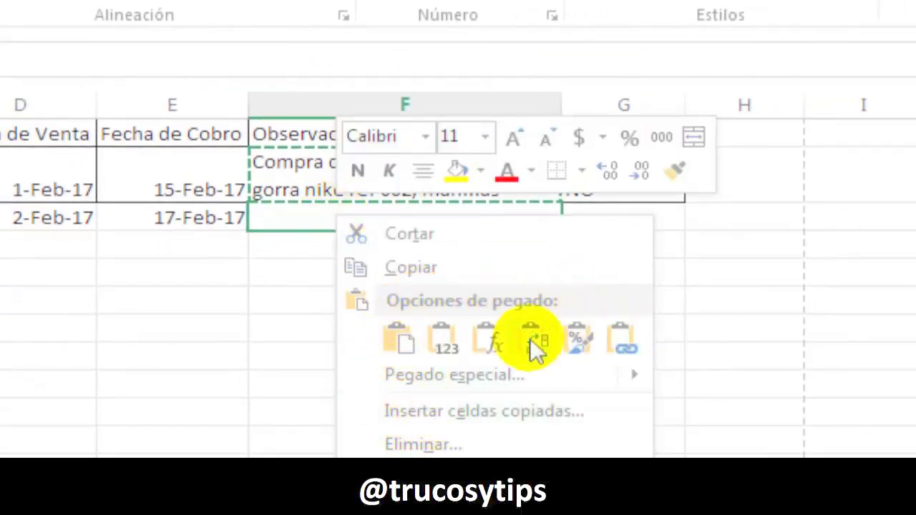
{"action": "left_click", "coordinate": [407, 350]}
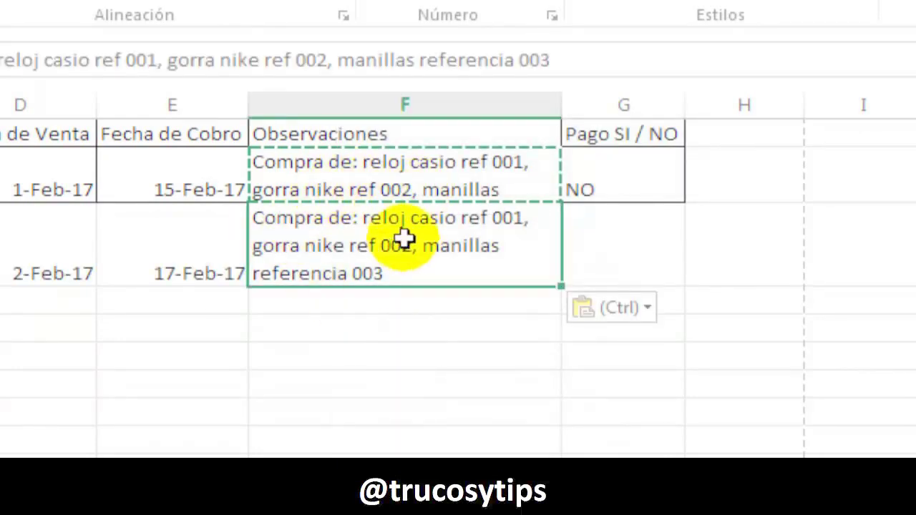
{"action": "left_click", "coordinate": [354, 303]}
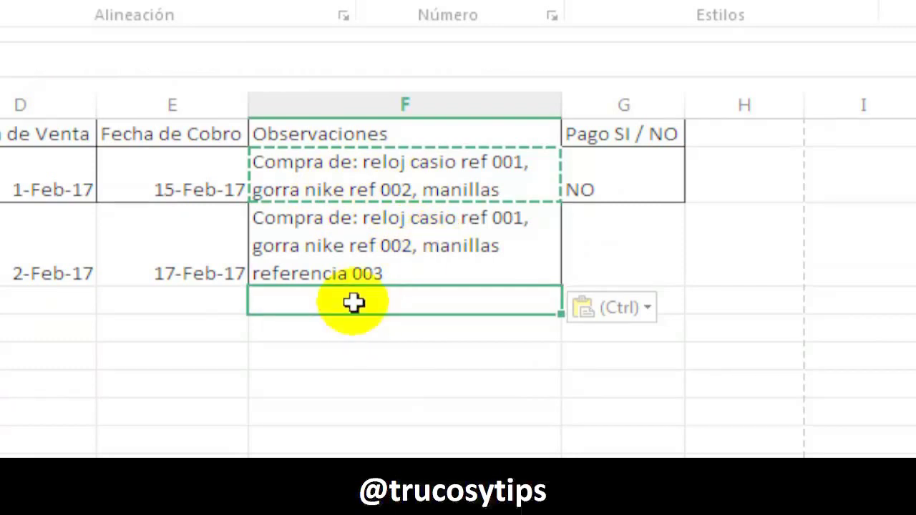
Paste the note into F5 and rewrite it to list camiseta ref 004, reloj casio ref 005 and dulces variados
{"action": "double_click", "coordinate": [353, 303]}
{"action": "key", "text": "ctrl+v"}
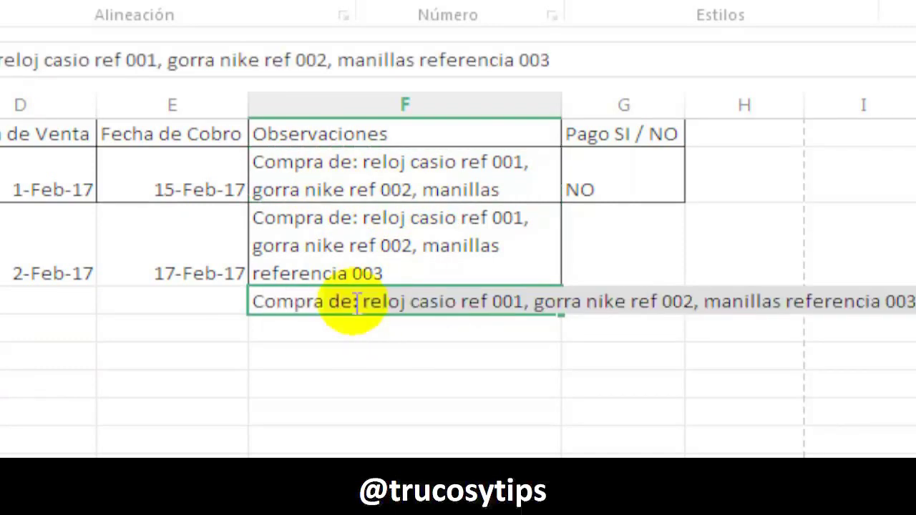
{"action": "key", "text": "shift+End"}
{"action": "type", "text": "o"}
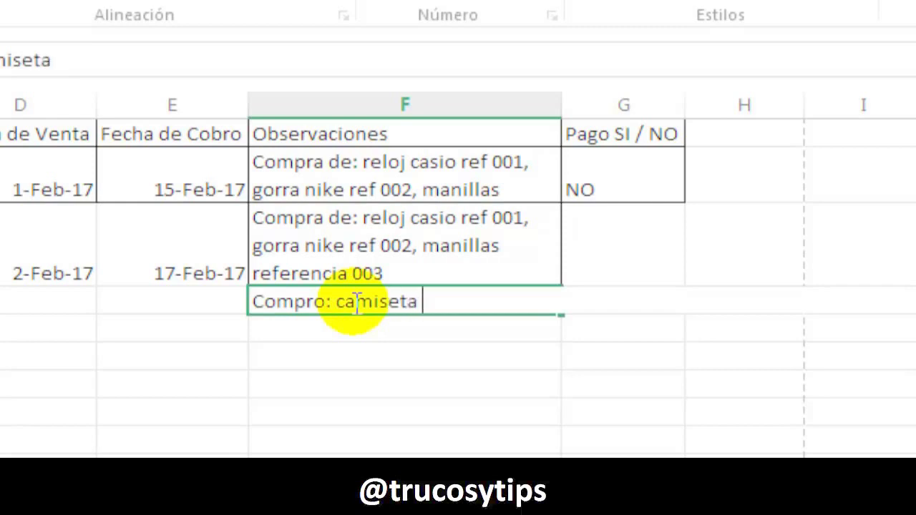
{"action": "type", "text": "004, relo"}
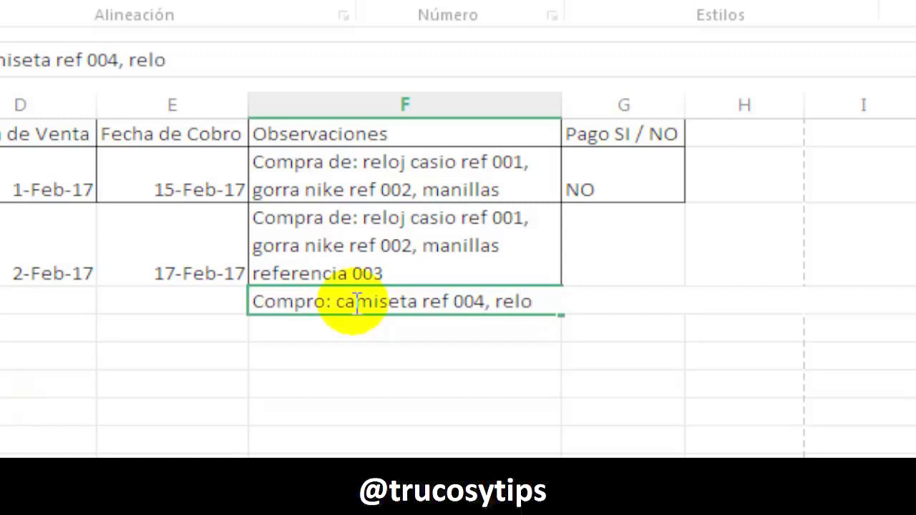
{"action": "type", "text": " casio ref 005 y"}
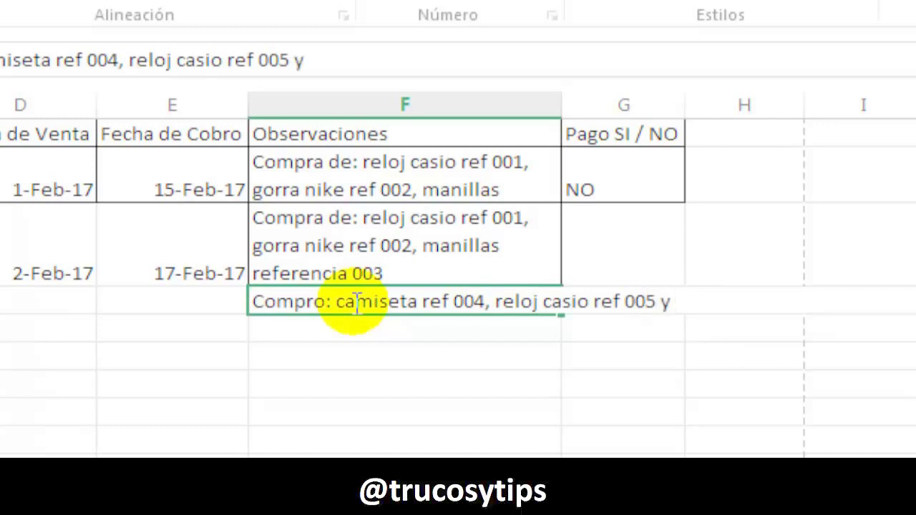
{"action": "type", "text": "mpro "}
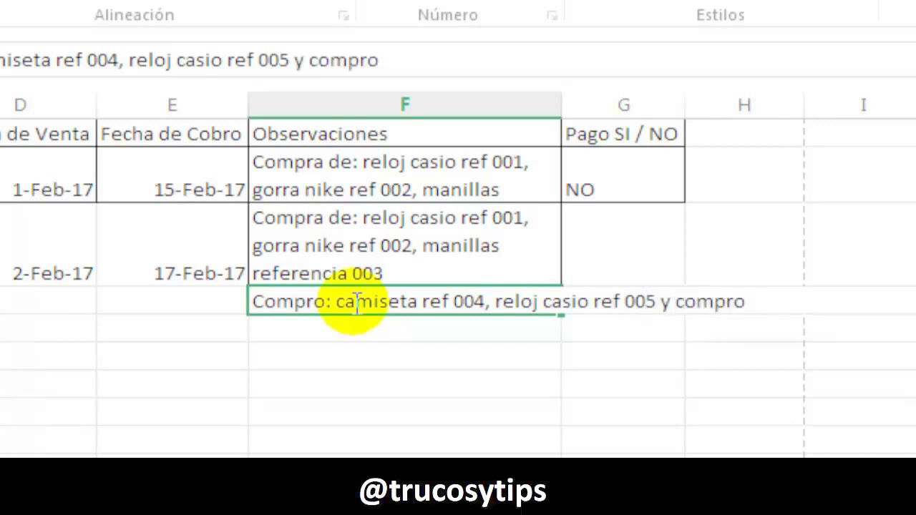
{"action": "type", "text": "unos dulces variados"}
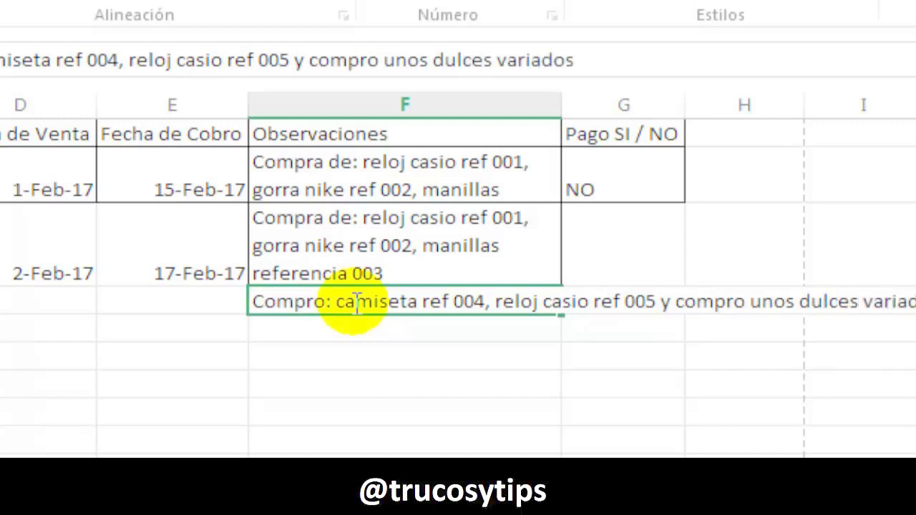
{"action": "key", "text": "Return"}
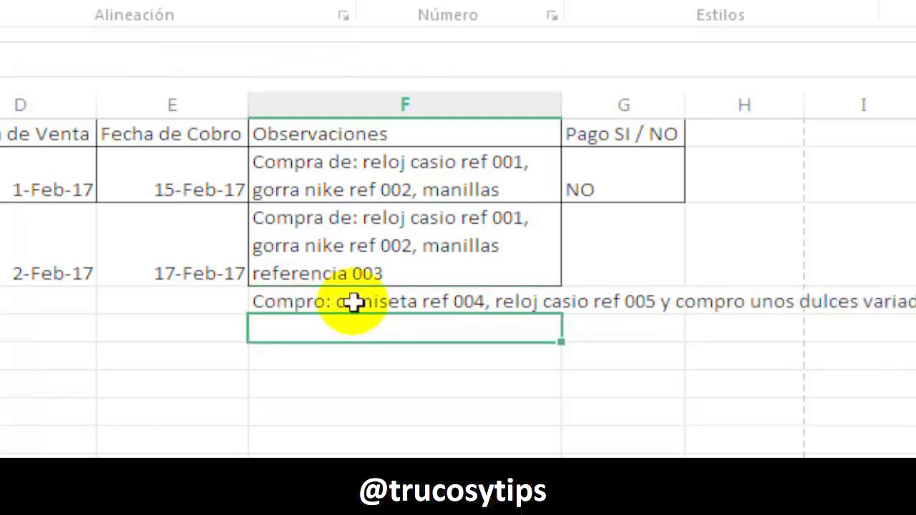
Set the new row's Pago SI / NO to NO
{"action": "left_click", "coordinate": [623, 308]}
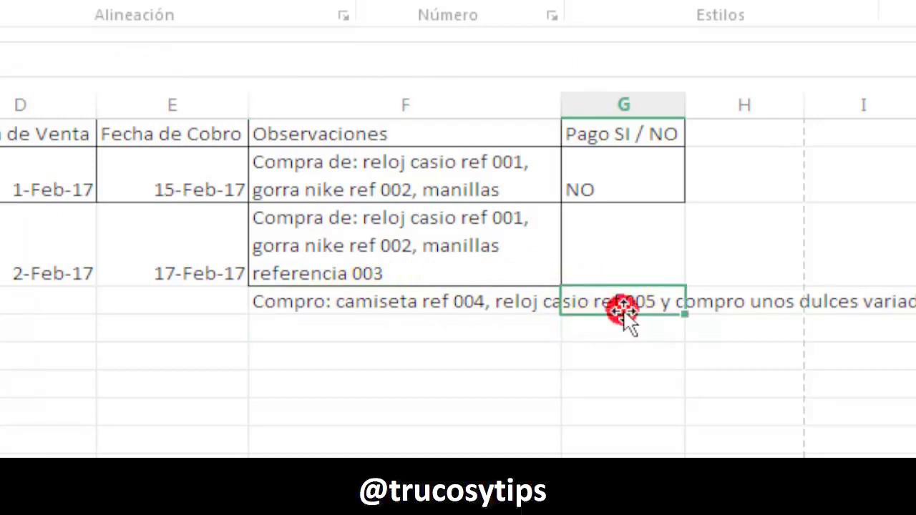
{"action": "type", "text": "NO"}
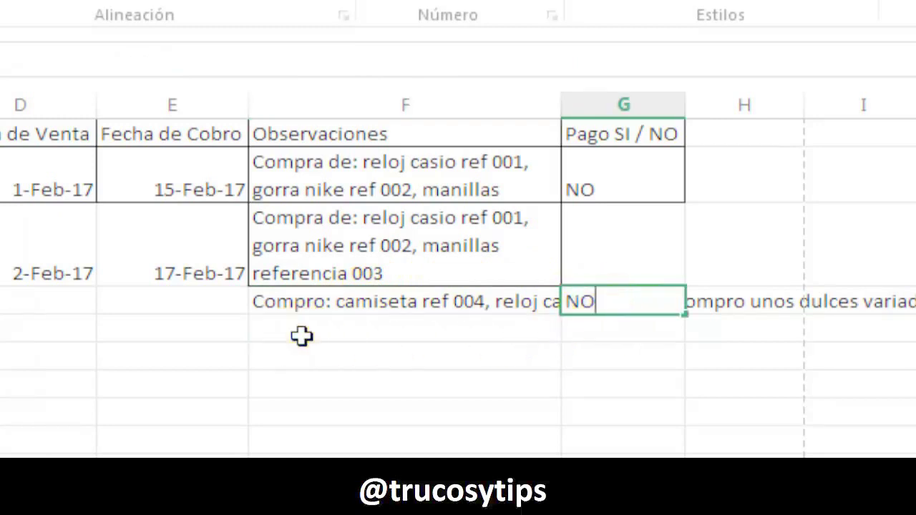
{"action": "left_click", "coordinate": [301, 335]}
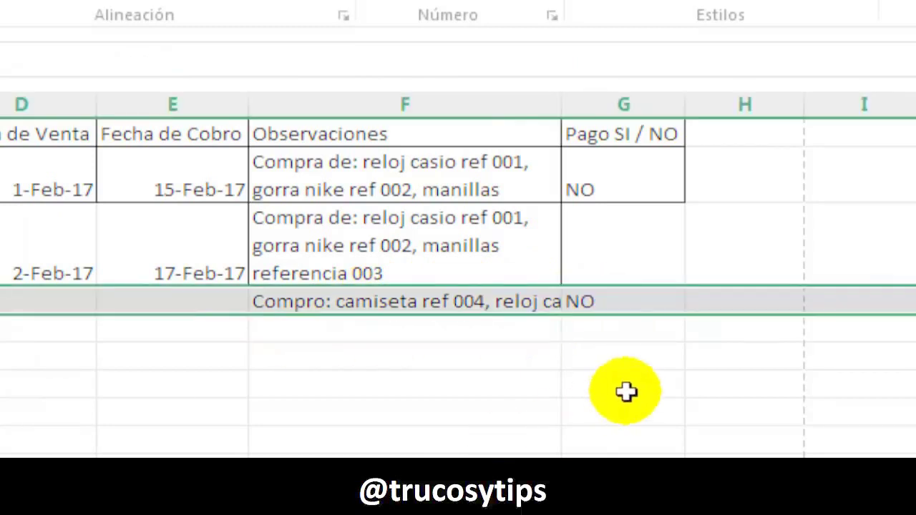
{"action": "left_click", "coordinate": [625, 386]}
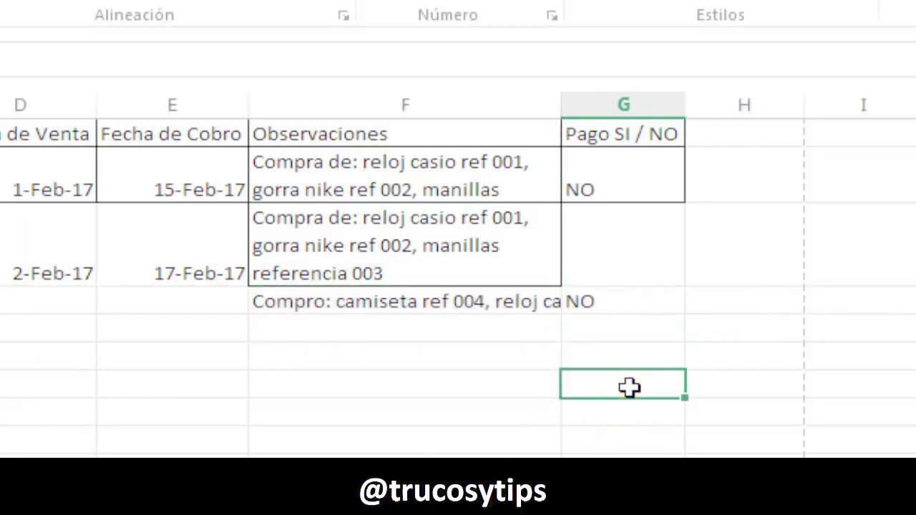
{"action": "left_click", "coordinate": [532, 305]}
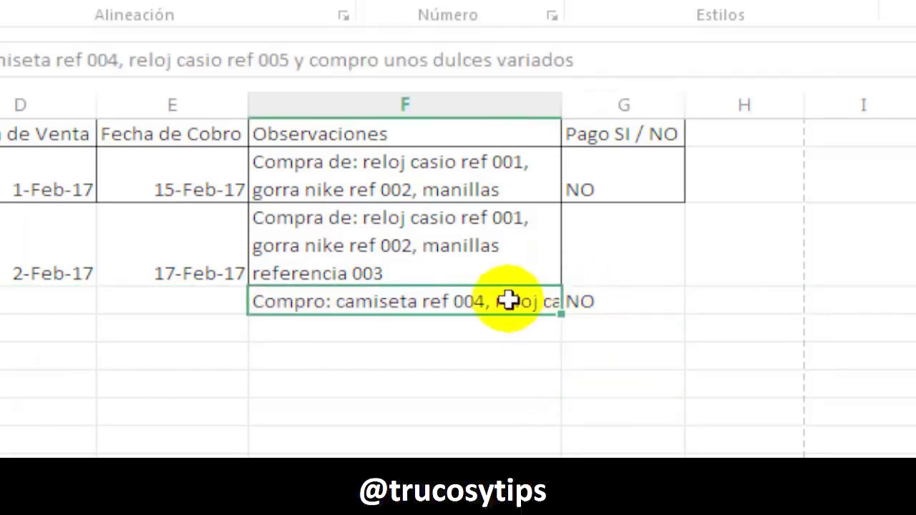
Edit the second customer's note to read "Compra de: bolso ref 009"
{"action": "left_click", "coordinate": [464, 222]}
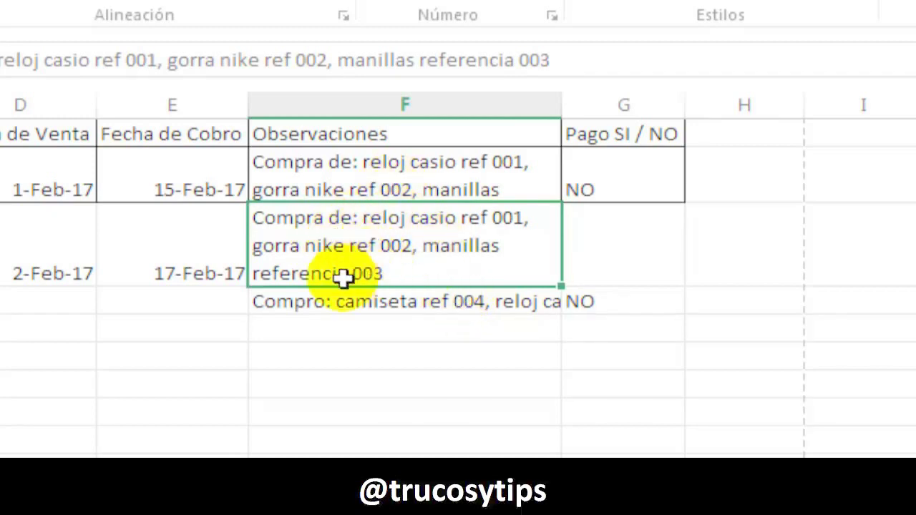
{"action": "double_click", "coordinate": [386, 271]}
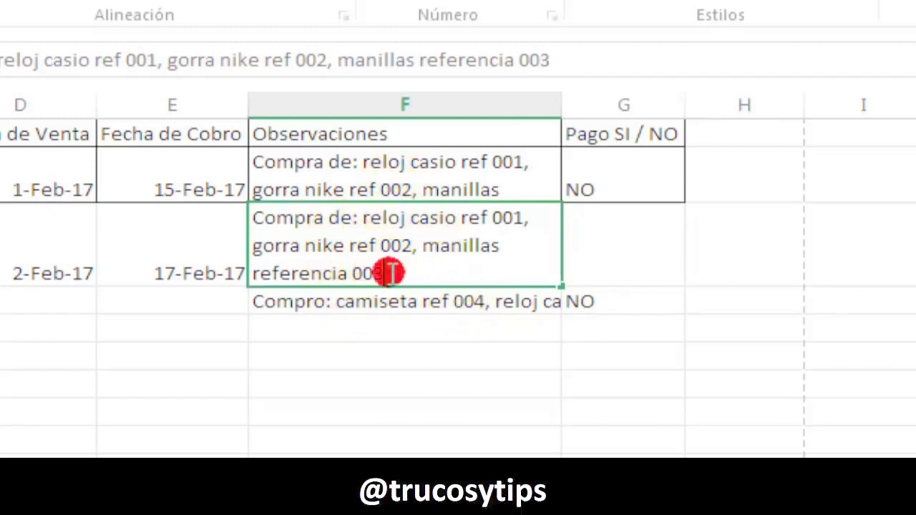
{"action": "mouse_move", "coordinate": [401, 265]}
{"action": "left_mouse_down"}
{"action": "mouse_move", "coordinate": [308, 239]}
{"action": "mouse_move", "coordinate": [453, 220]}
{"action": "mouse_move", "coordinate": [505, 230]}
{"action": "mouse_move", "coordinate": [436, 236]}
{"action": "mouse_move", "coordinate": [358, 216]}
{"action": "mouse_move", "coordinate": [367, 217]}
{"action": "left_mouse_up"}
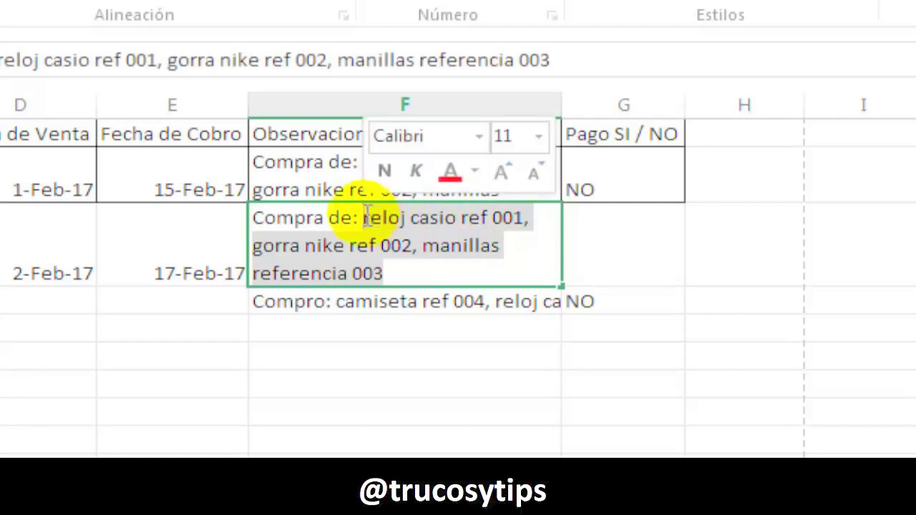
{"action": "left_click", "coordinate": [384, 244]}
{"action": "left_click", "coordinate": [387, 269]}
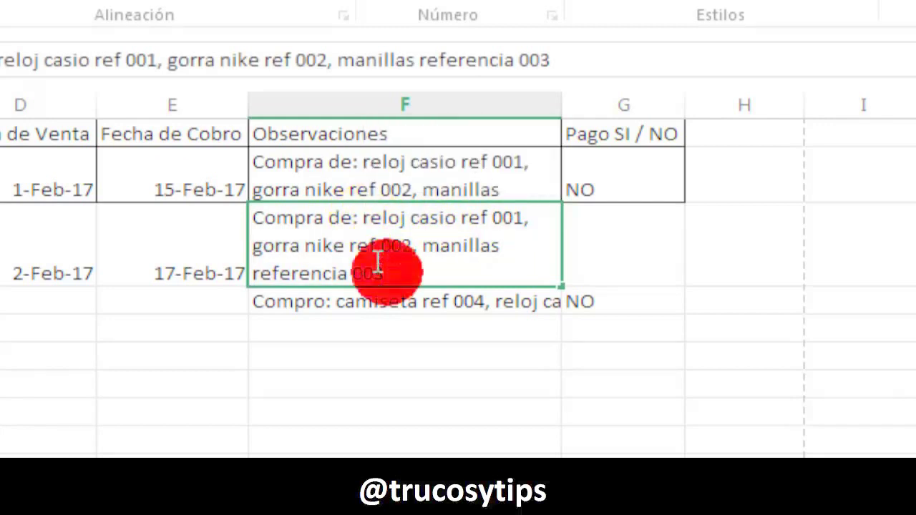
{"action": "mouse_move", "coordinate": [378, 261]}
{"action": "left_mouse_down"}
{"action": "mouse_move", "coordinate": [389, 251]}
{"action": "mouse_move", "coordinate": [365, 219]}
{"action": "left_mouse_up"}
{"action": "left_click", "coordinate": [387, 271]}
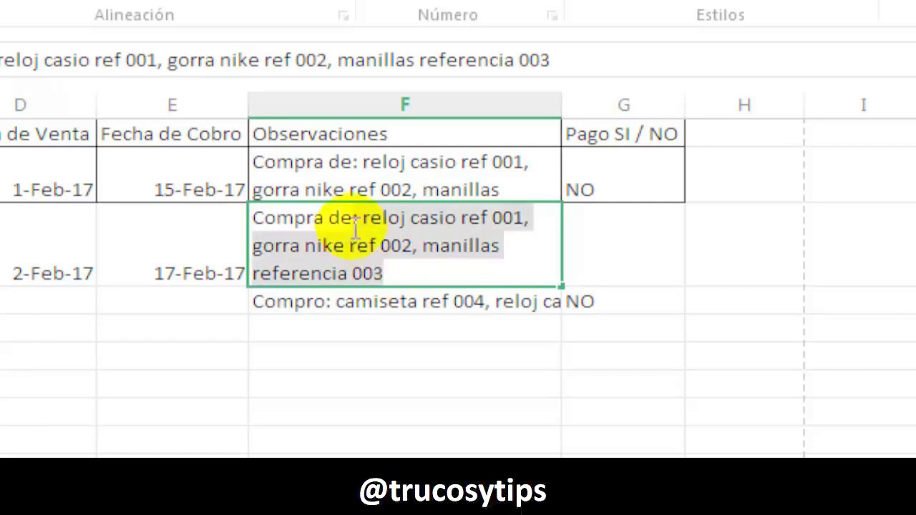
{"action": "left_click", "coordinate": [387, 275]}
{"action": "left_click_drag", "start_coordinate": [384, 272], "coordinate": [363, 220]}
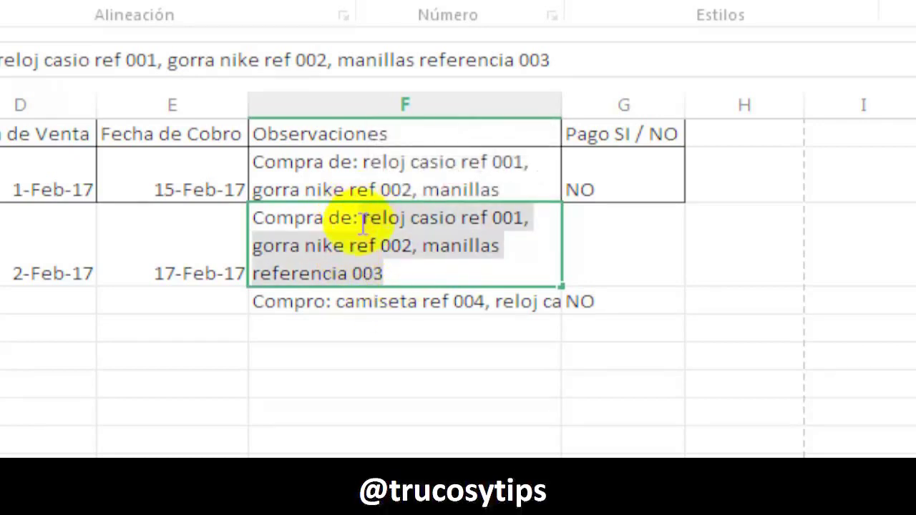
{"action": "key", "text": "Delete"}
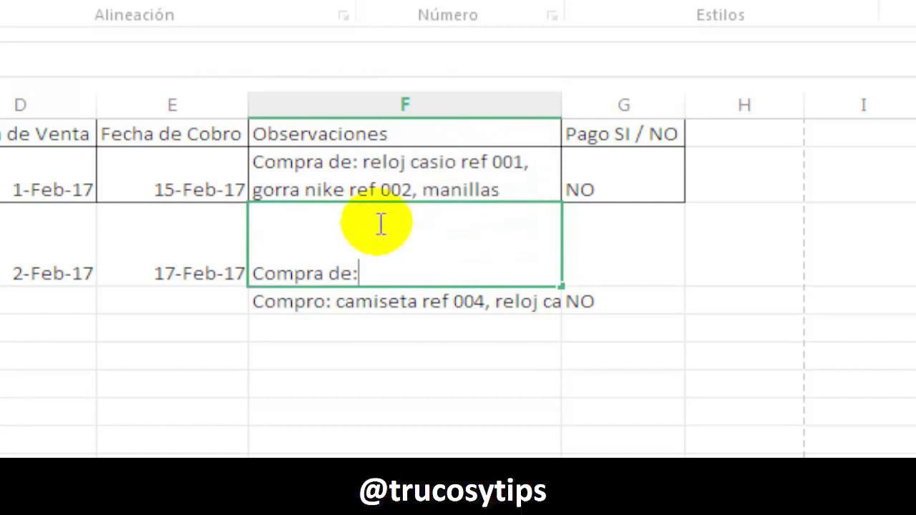
{"action": "key", "text": "ctrl+z"}
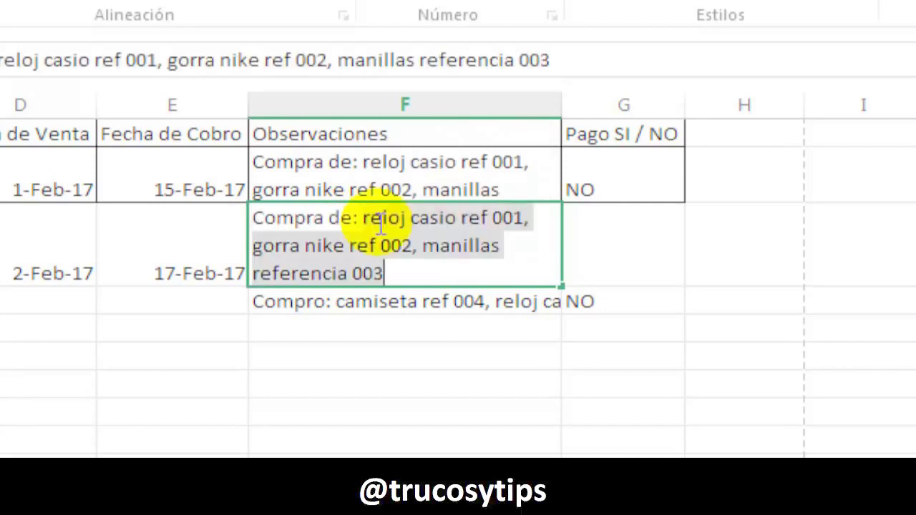
{"action": "key", "text": "Delete"}
{"action": "type", "text": "Compra de: bolso ref"}
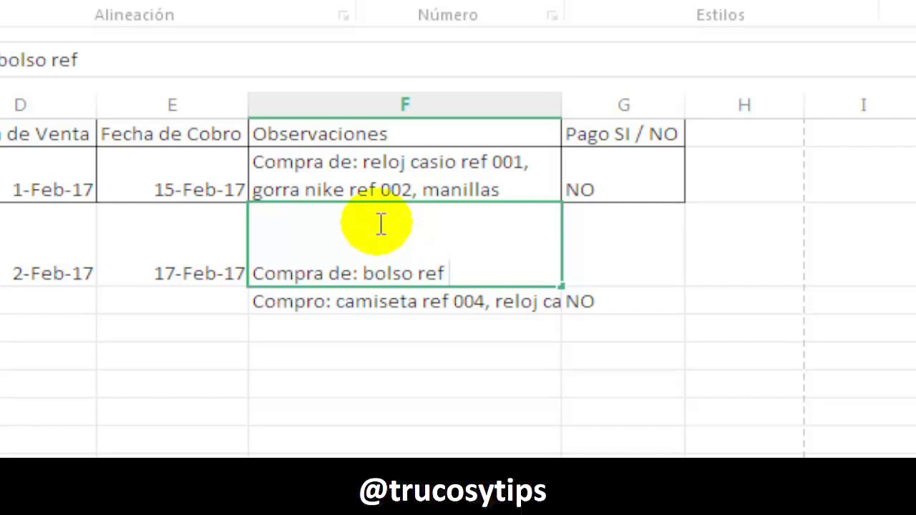
{"action": "type", "text": "009"}
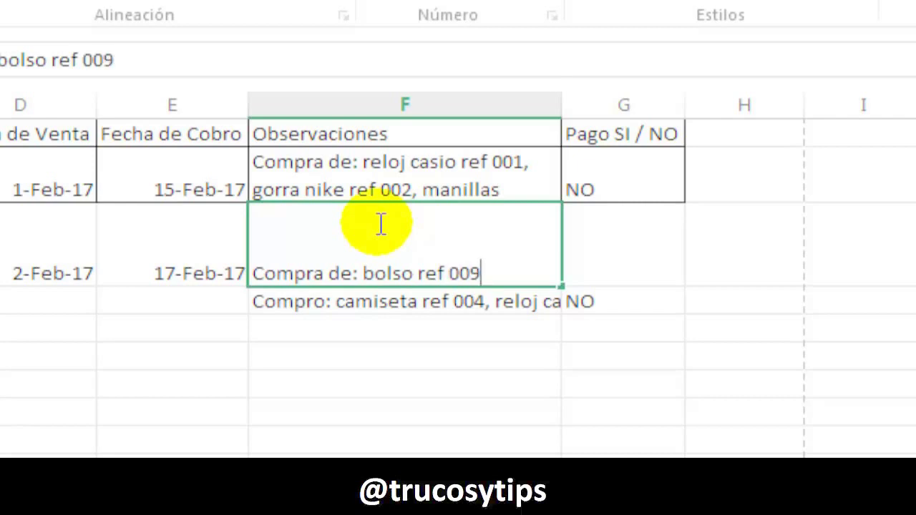
{"action": "key", "text": "Return"}
Set the bolso row's Pago SI / NO to NO
{"action": "left_click", "coordinate": [627, 217]}
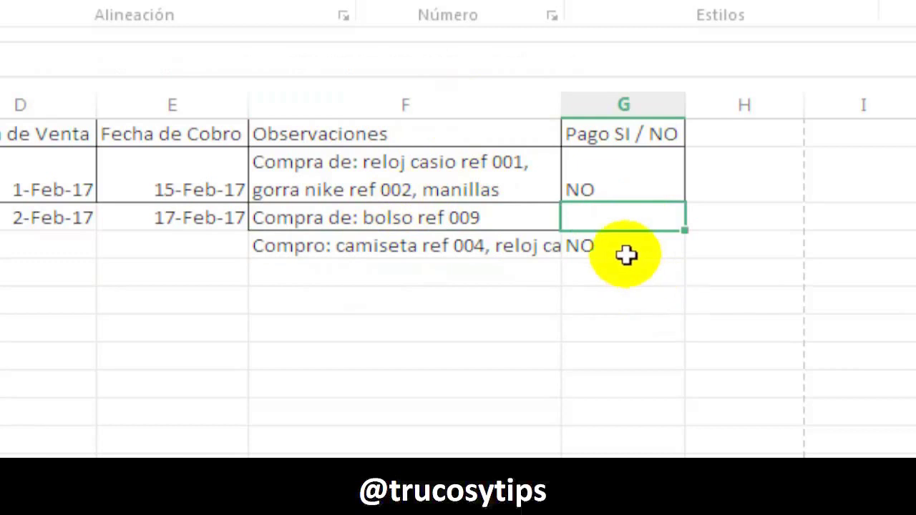
{"action": "type", "text": "NO"}
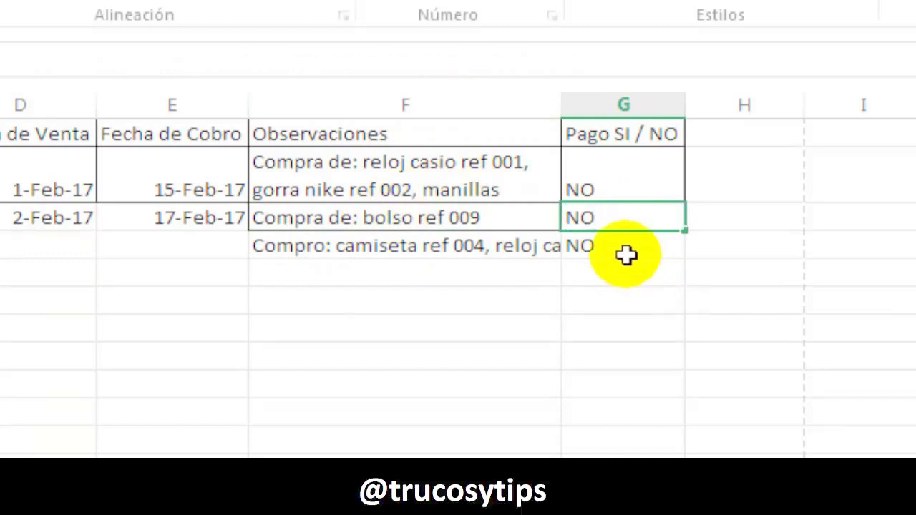
{"action": "key", "text": "Return"}
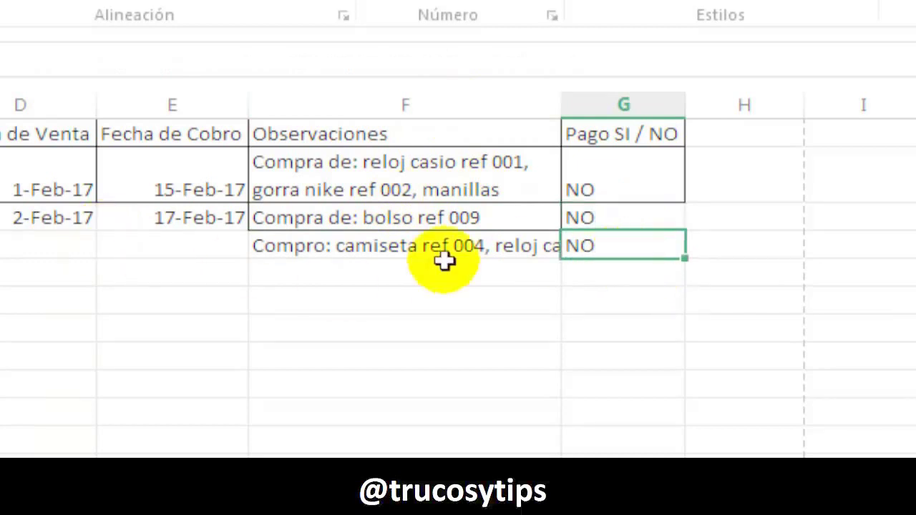
{"action": "left_click", "coordinate": [448, 254]}
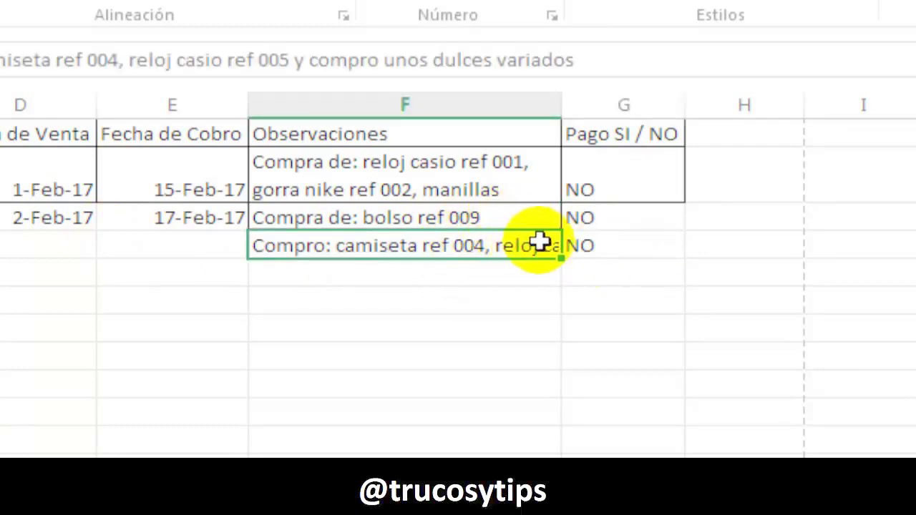
Use Copiar formato to copy F2's wrapped, bordered format onto the camiseta note
{"action": "left_click", "coordinate": [448, 163]}
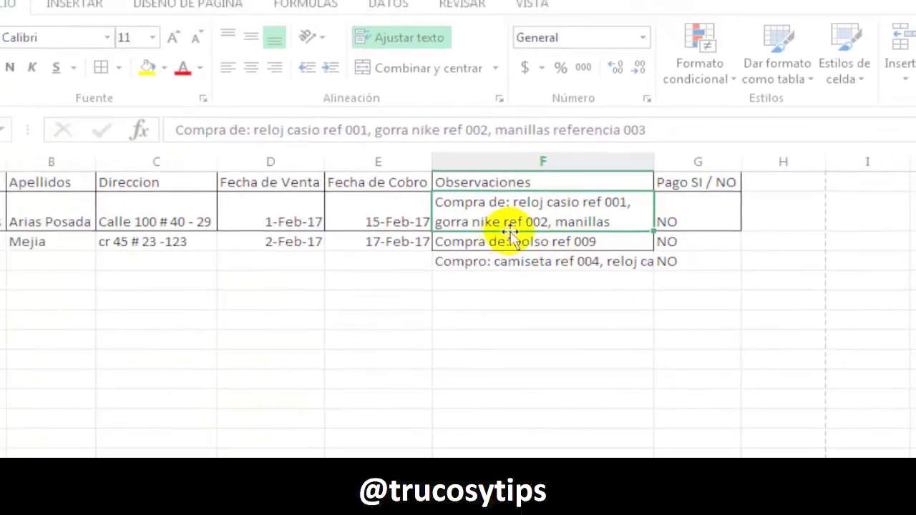
{"action": "left_click", "coordinate": [520, 245]}
{"action": "left_click", "coordinate": [528, 229]}
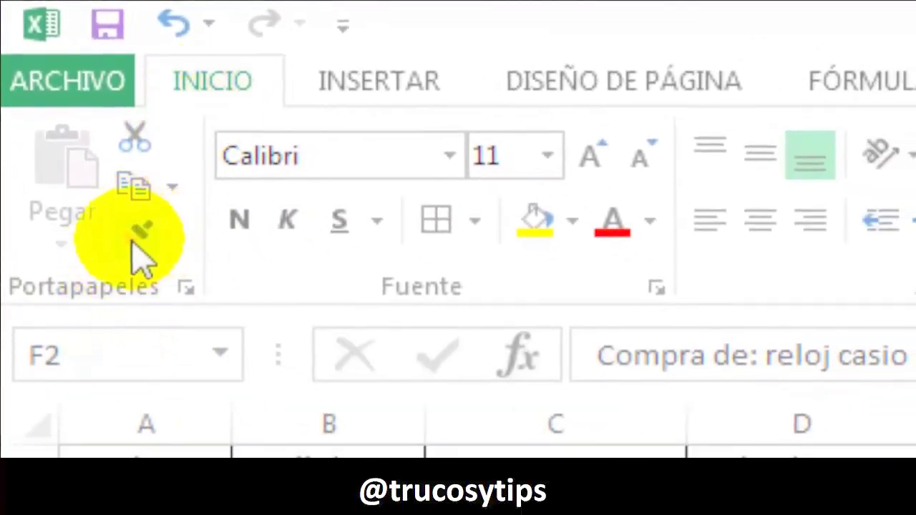
{"action": "left_click", "coordinate": [140, 233]}
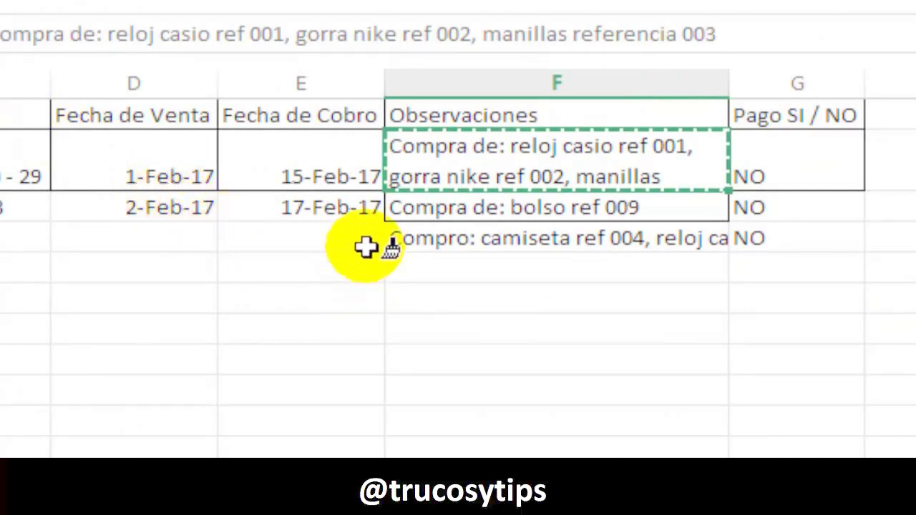
{"action": "left_click", "coordinate": [438, 243]}
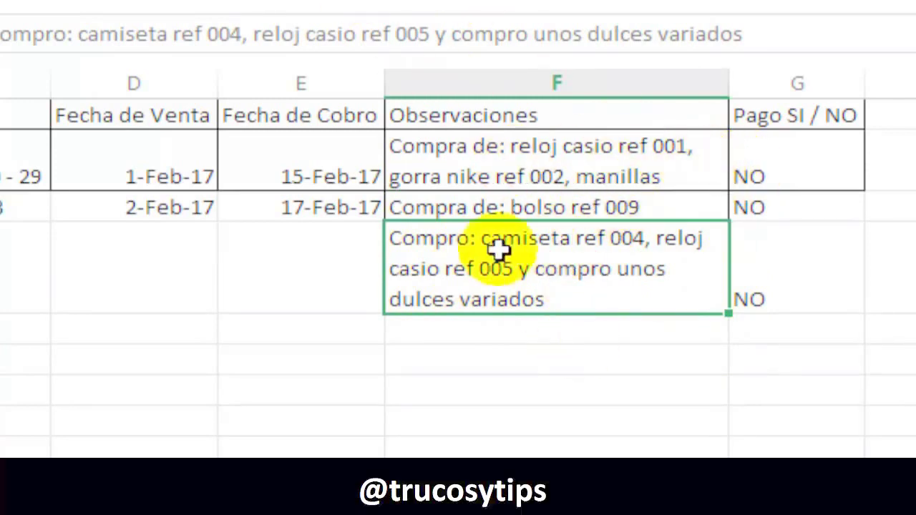
{"action": "left_click", "coordinate": [489, 285]}
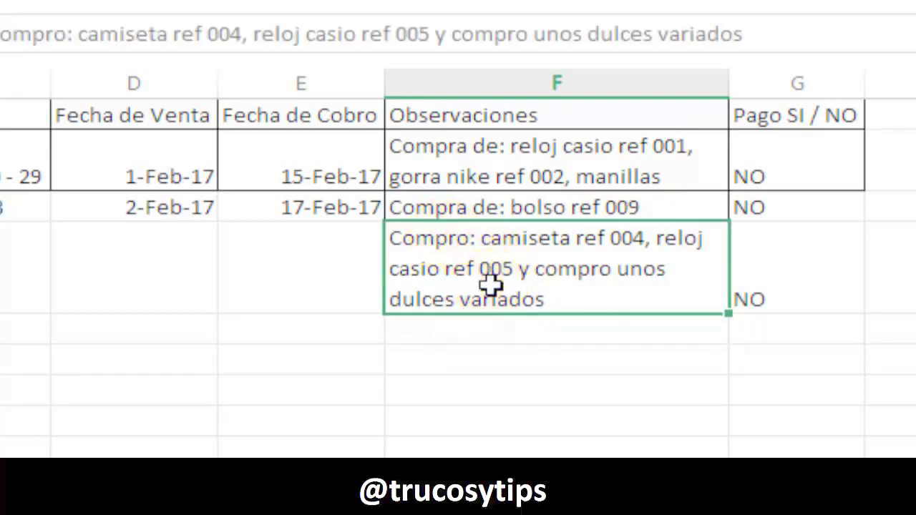
{"action": "left_click", "coordinate": [461, 150]}
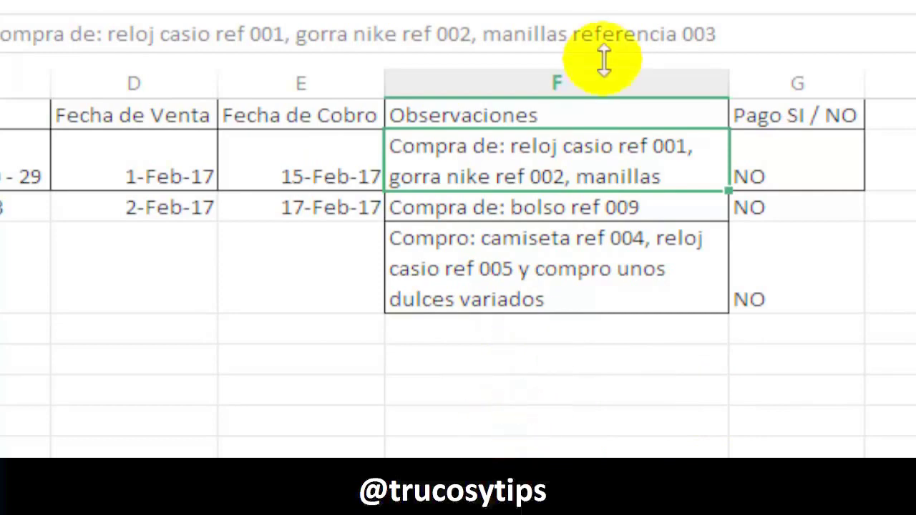
Paint F2's formatting onto the entire column F with Copiar formato, then check the borders
{"action": "left_click", "coordinate": [578, 83]}
{"action": "left_click", "coordinate": [660, 307]}
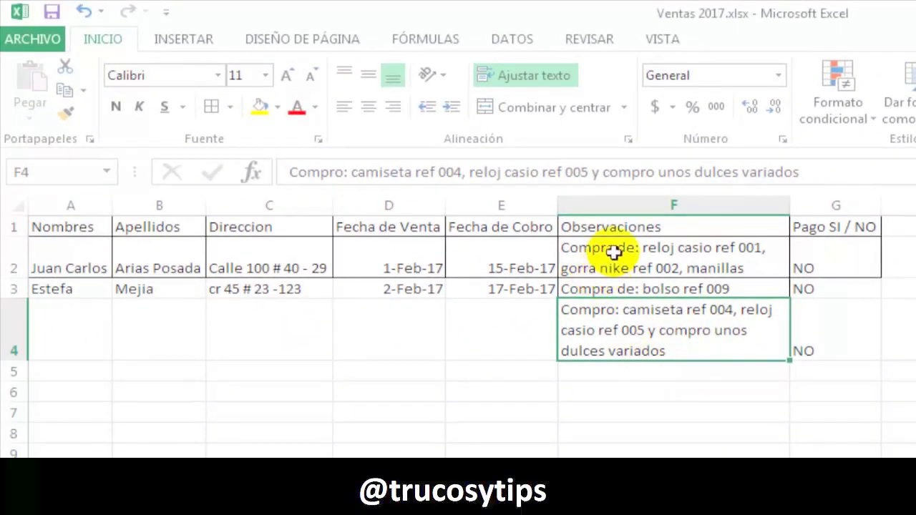
{"action": "left_click", "coordinate": [614, 251]}
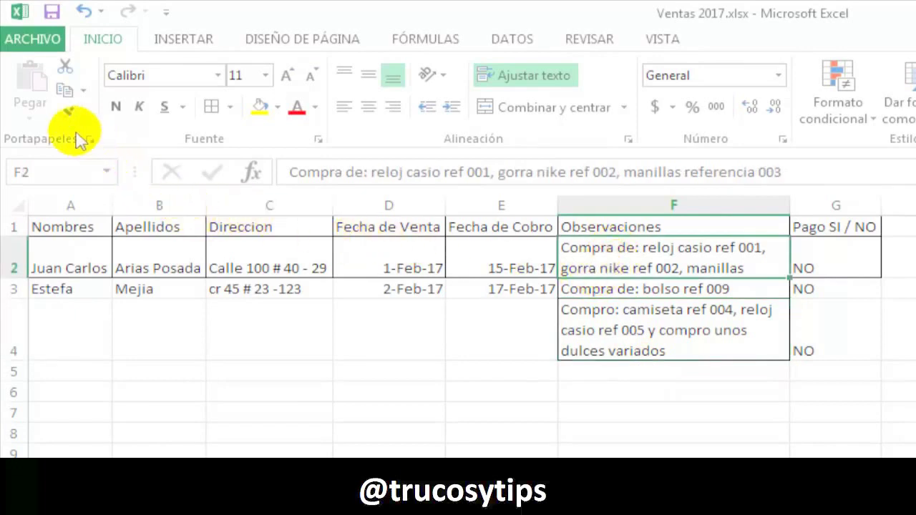
{"action": "left_click", "coordinate": [63, 114]}
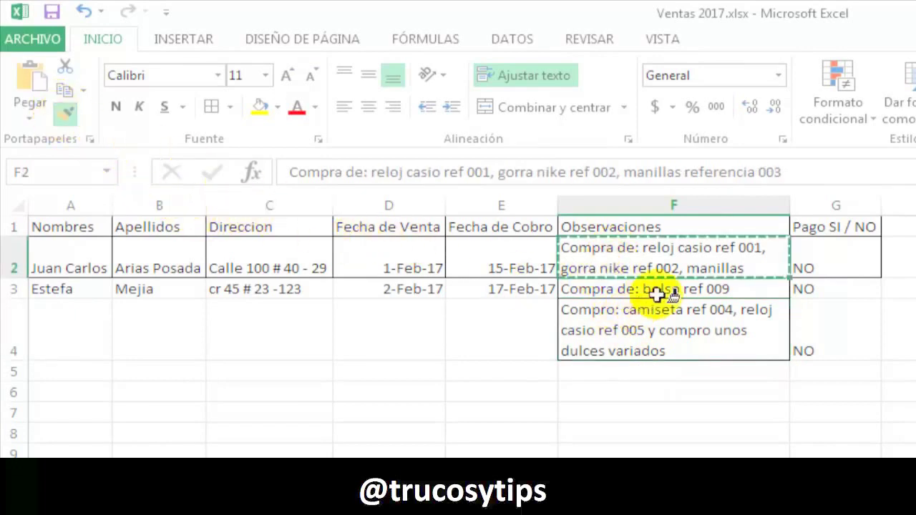
{"action": "left_click", "coordinate": [684, 204]}
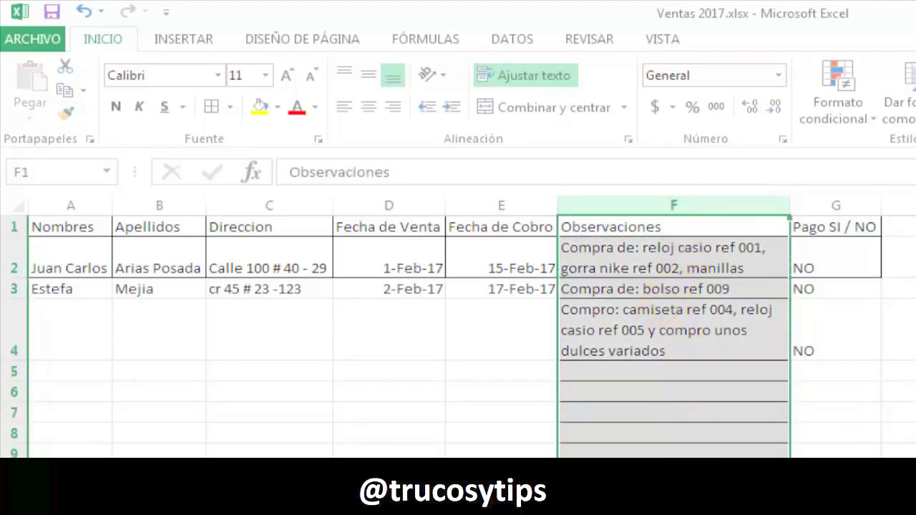
{"action": "left_click", "coordinate": [673, 474]}
{"action": "scroll", "coordinate": [673, 344], "scroll_direction": "down", "scroll_amount": 4}
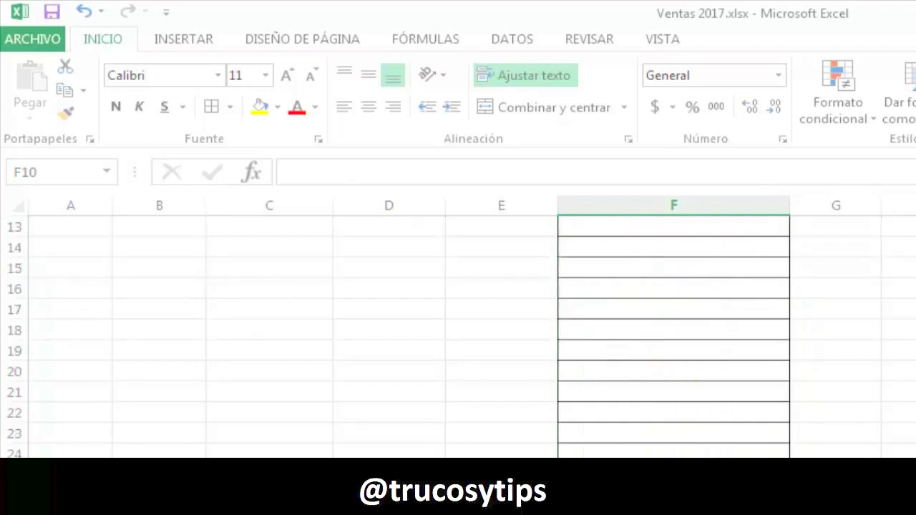
{"action": "scroll", "coordinate": [671, 399], "scroll_direction": "down", "scroll_amount": 2}
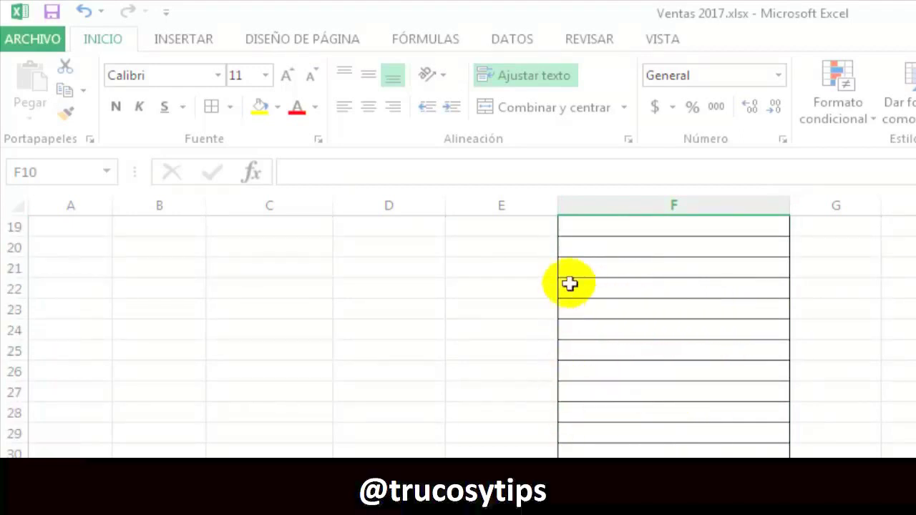
{"action": "scroll", "coordinate": [640, 455], "scroll_direction": "up", "scroll_amount": 5}
{"action": "scroll", "coordinate": [650, 432], "scroll_direction": "up", "scroll_amount": 1}
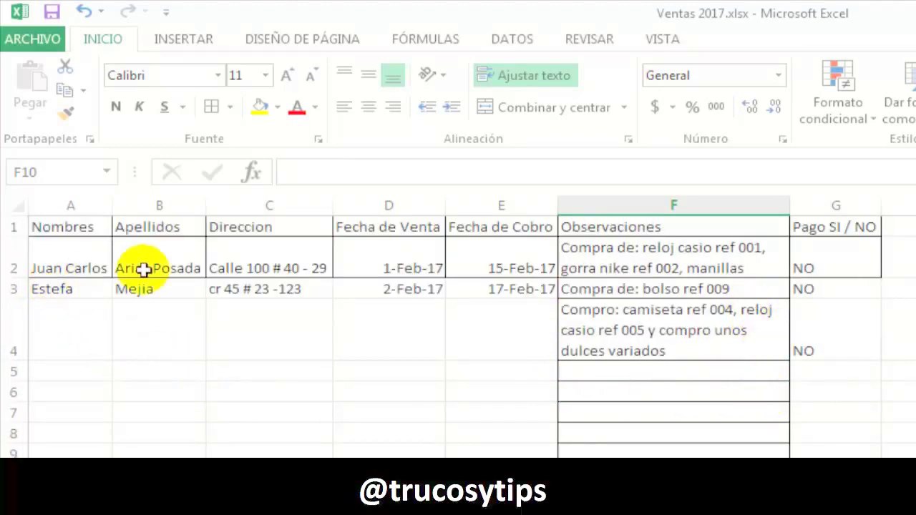
Enter the third customer's first name and surname in A4 and B4
{"action": "left_click", "coordinate": [65, 334]}
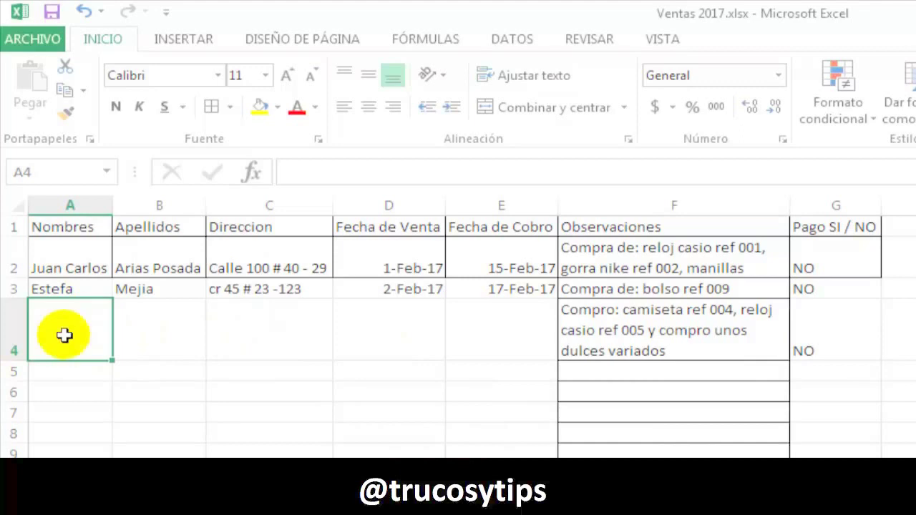
{"action": "type", "text": "Camilo"}
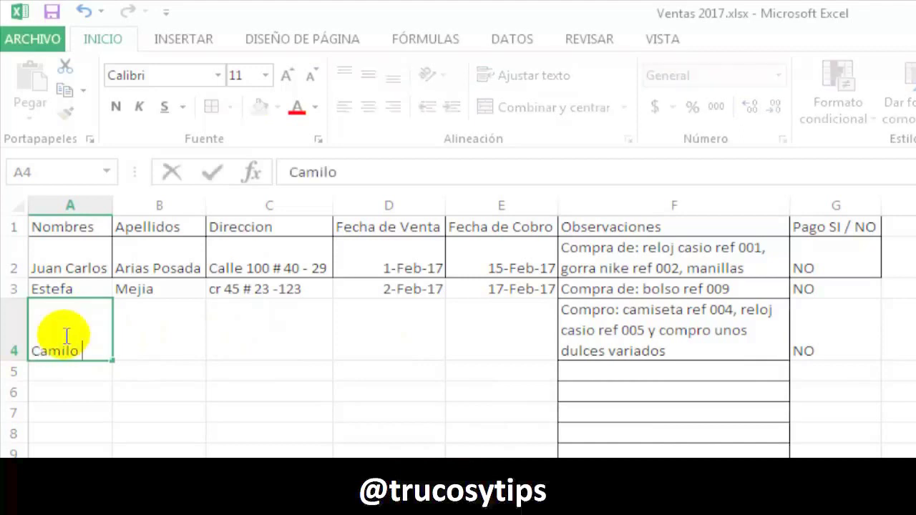
{"action": "key", "text": "Tab"}
{"action": "type", "text": "P"}
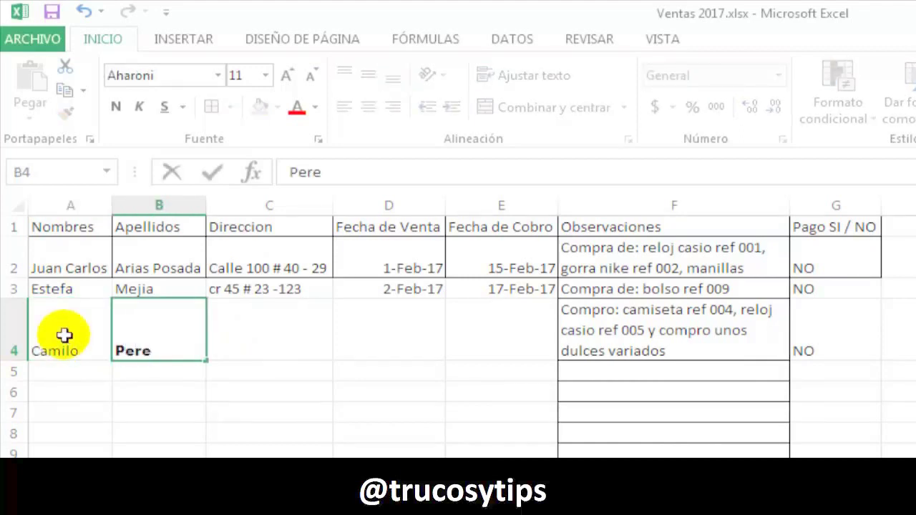
{"action": "key", "text": "Tab"}
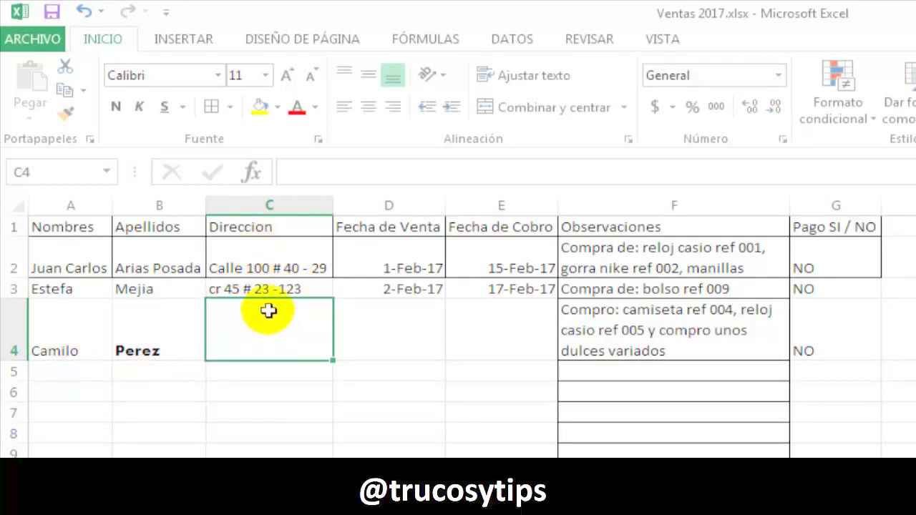
Copy the address from C2 into C4 and enter sale date 3-Feb-17 in D4
{"action": "left_click", "coordinate": [270, 275]}
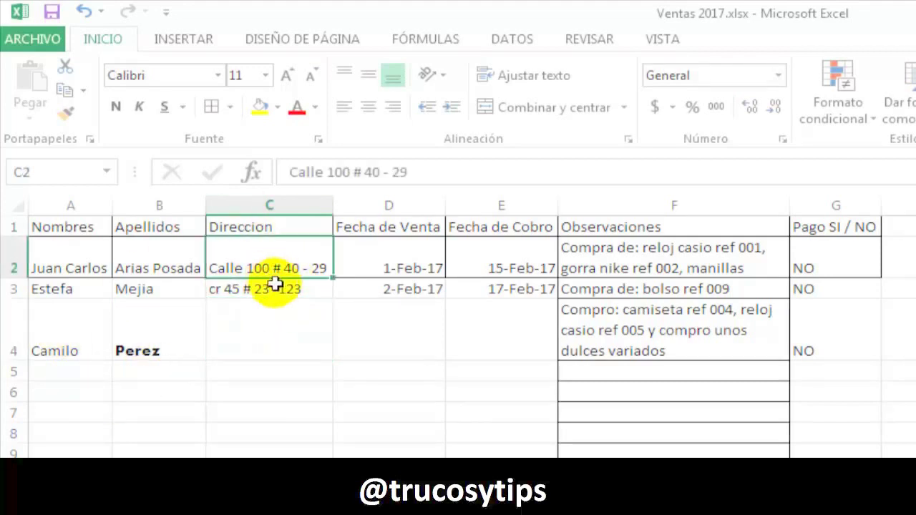
{"action": "right_click", "coordinate": [276, 266]}
{"action": "left_click", "coordinate": [324, 308]}
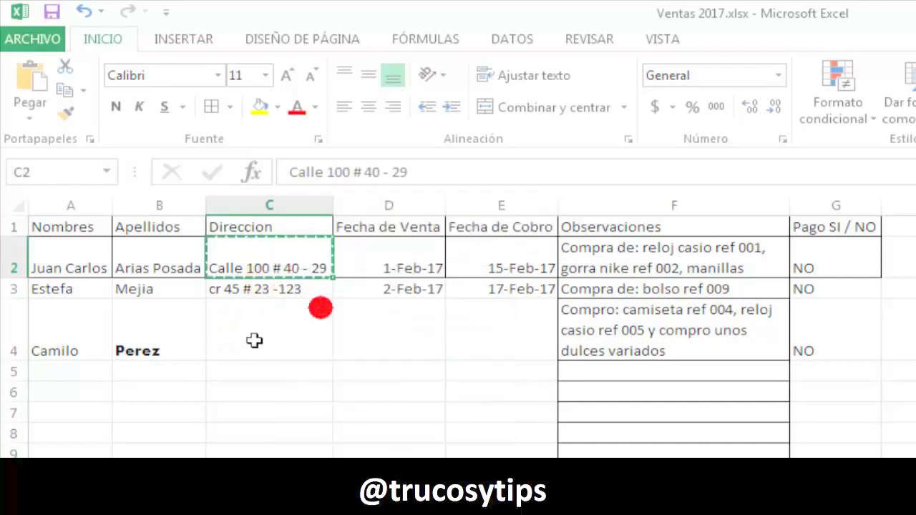
{"action": "right_click", "coordinate": [255, 339]}
{"action": "left_click", "coordinate": [301, 422]}
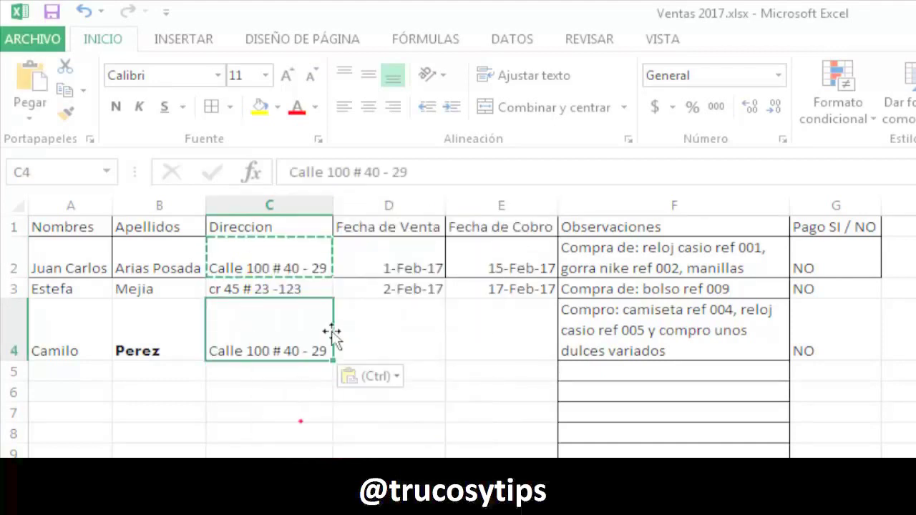
{"action": "left_click", "coordinate": [400, 322]}
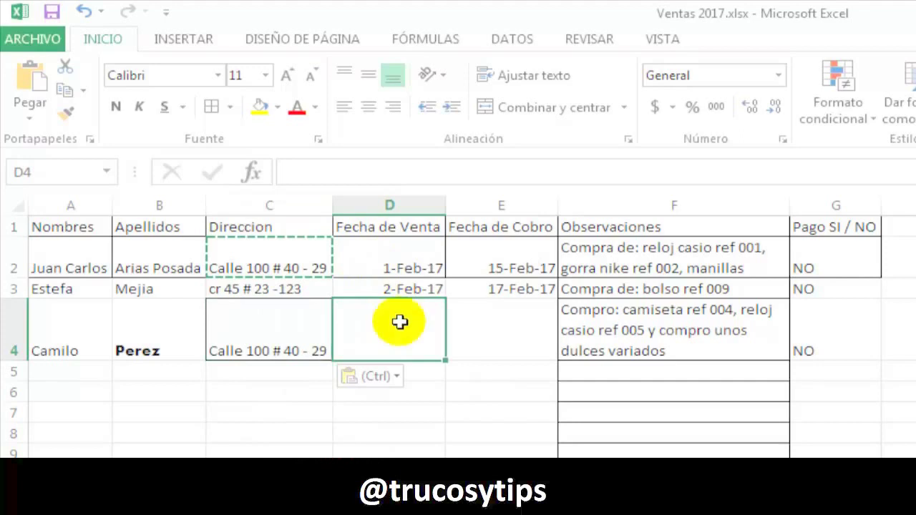
{"action": "type", "text": "3-feb-2017"}
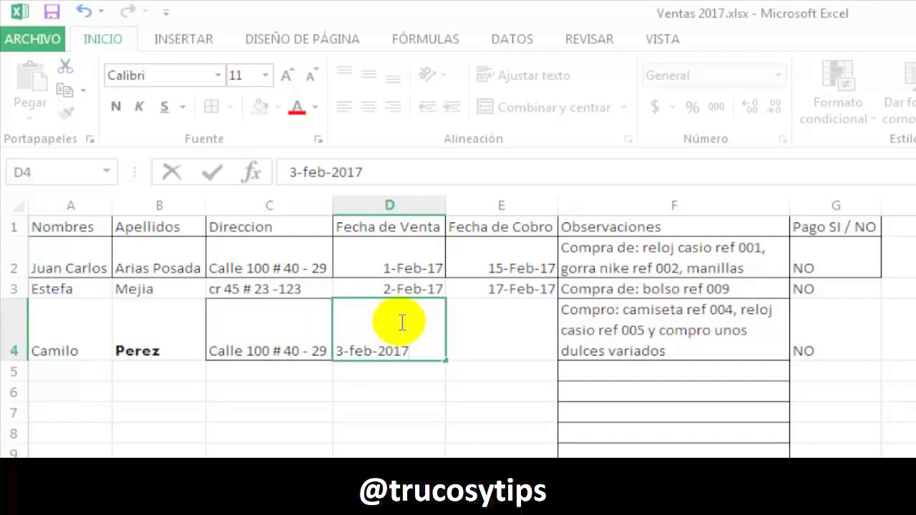
{"action": "left_click", "coordinate": [480, 325]}
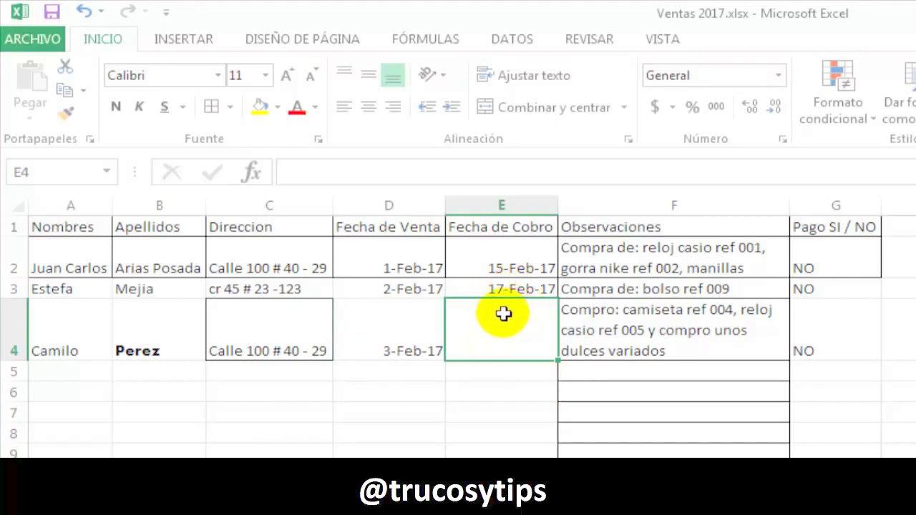
{"action": "left_click", "coordinate": [527, 292]}
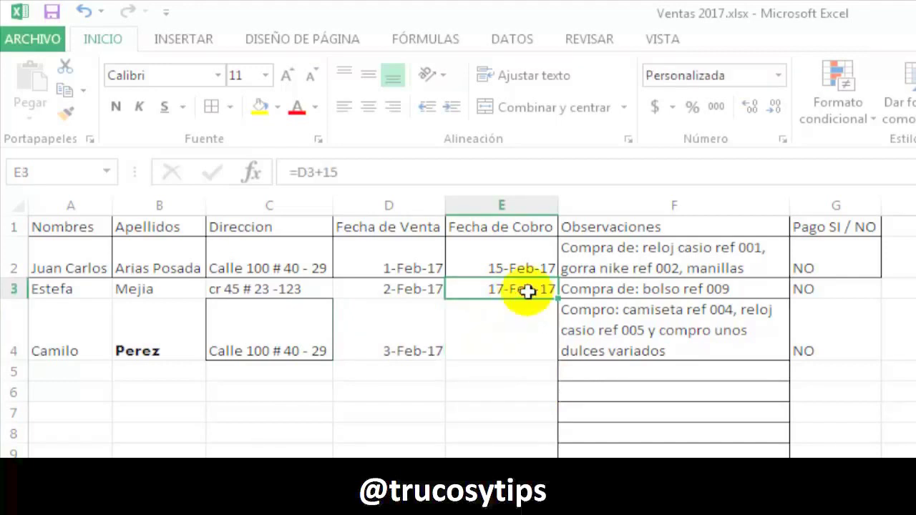
{"action": "left_click", "coordinate": [510, 335]}
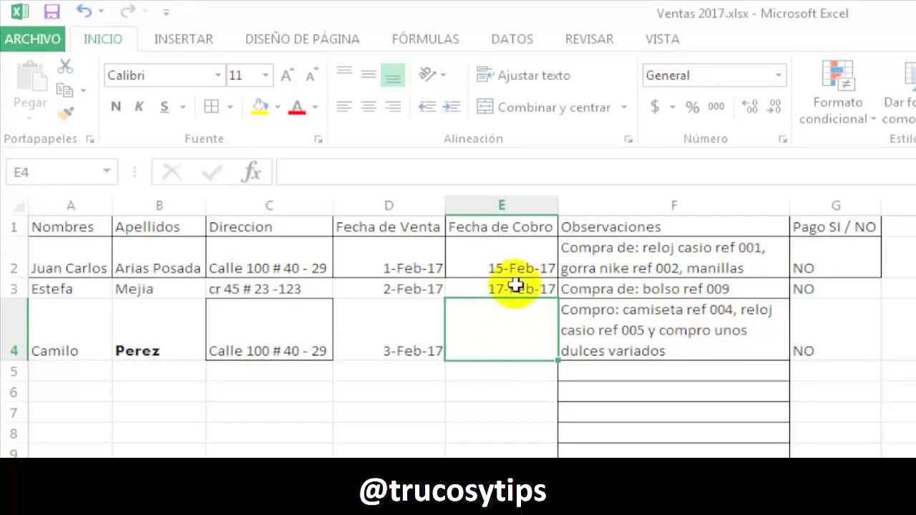
{"action": "left_click_drag", "start_coordinate": [516, 285], "coordinate": [501, 330]}
{"action": "left_click", "coordinate": [499, 330]}
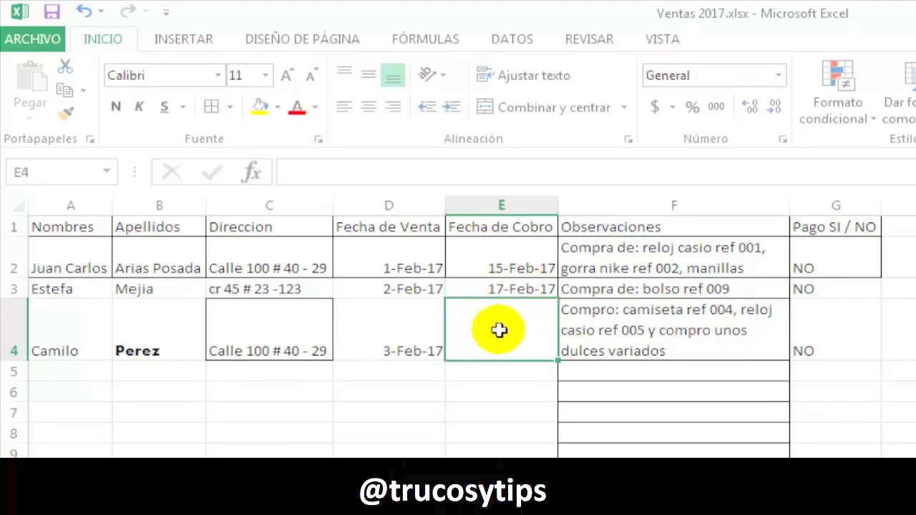
{"action": "type", "text": "="}
{"action": "left_click", "coordinate": [415, 344]}
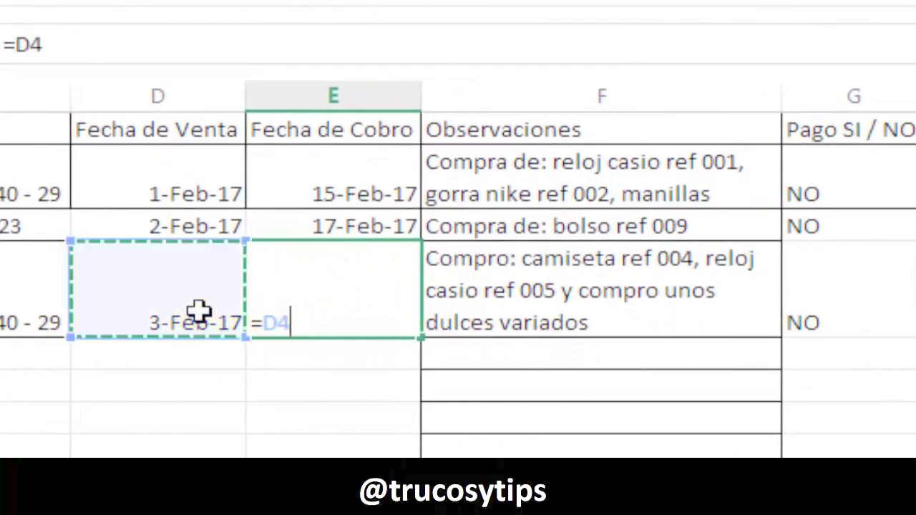
{"action": "left_click", "coordinate": [199, 310]}
{"action": "type", "text": "+15"}
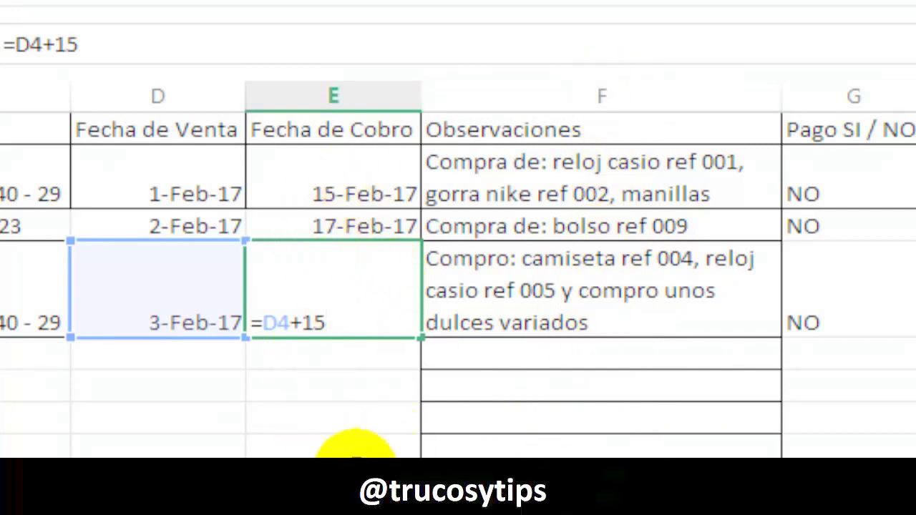
{"action": "key", "text": "BackSpace"}
{"action": "key", "text": "BackSpace"}
{"action": "key", "text": "BackSpace"}
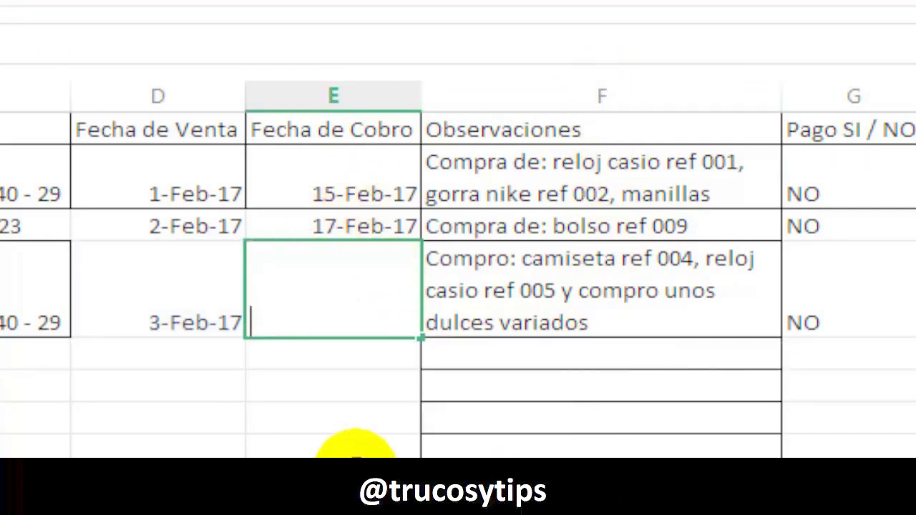
{"action": "left_click", "coordinate": [205, 365]}
{"action": "left_click", "coordinate": [364, 225]}
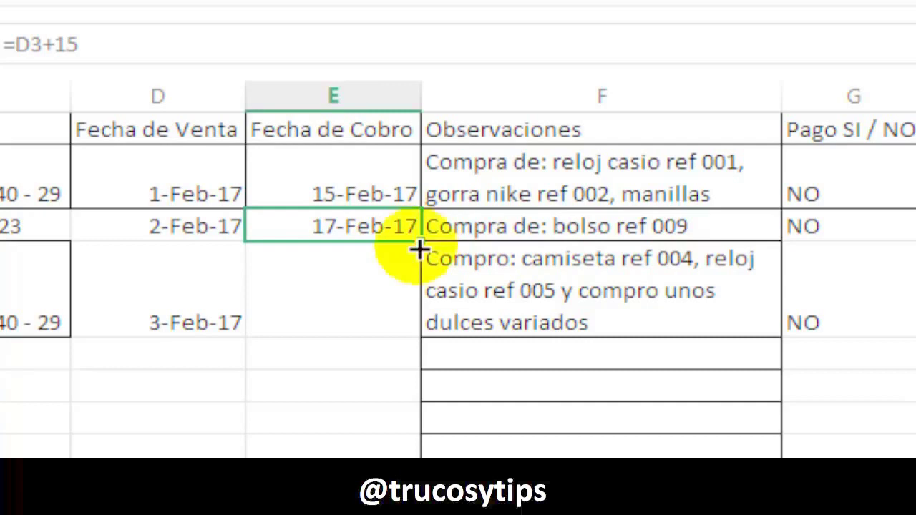
Fill the Fecha de Cobro formula from E3 down column E through row 19
{"action": "left_click_drag", "start_coordinate": [420, 252], "coordinate": [407, 458]}
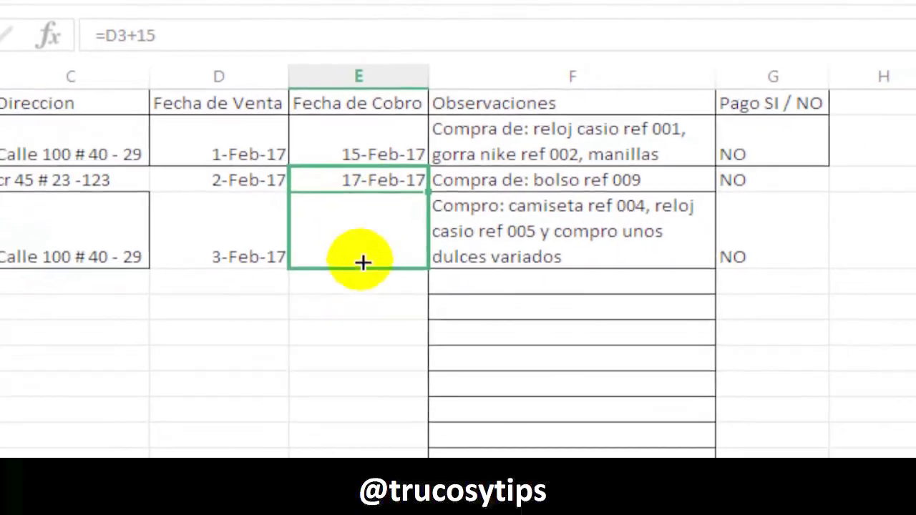
{"action": "left_click_drag", "start_coordinate": [340, 452], "coordinate": [379, 428]}
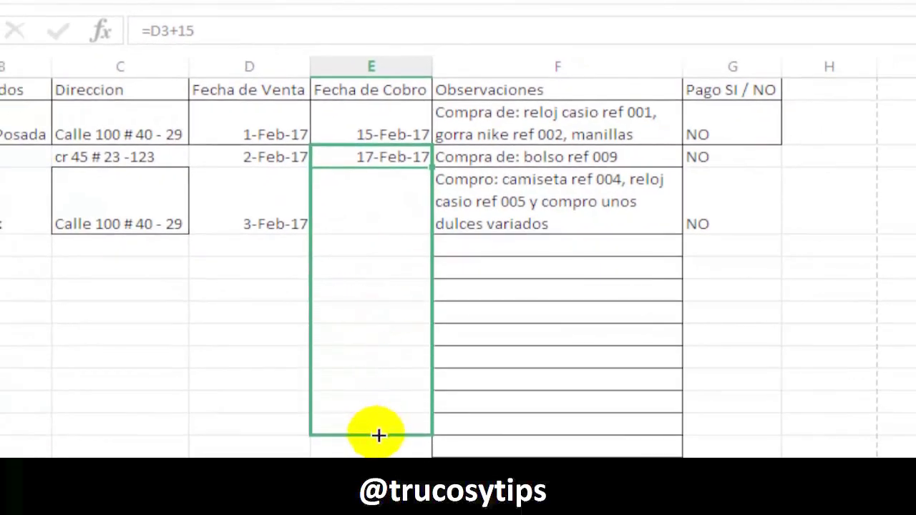
{"action": "left_click_drag", "start_coordinate": [379, 436], "coordinate": [410, 370]}
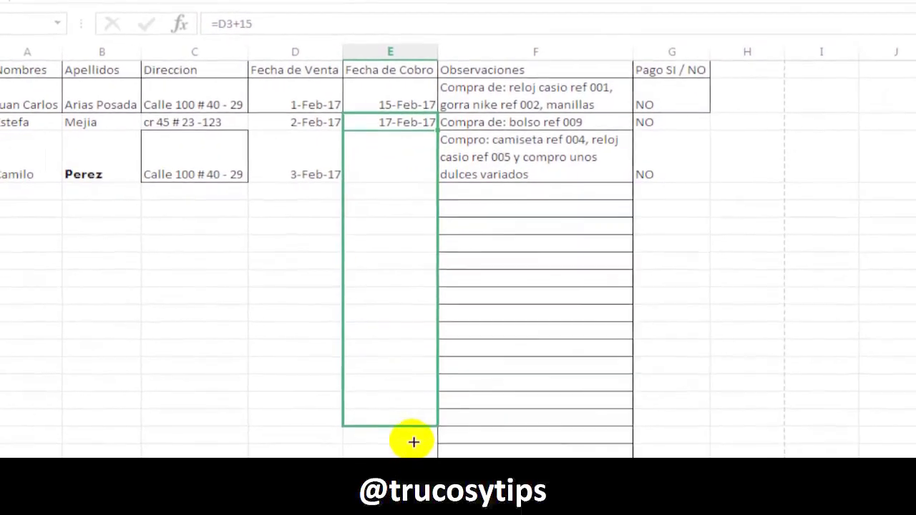
{"action": "left_click_drag", "start_coordinate": [411, 370], "coordinate": [417, 429]}
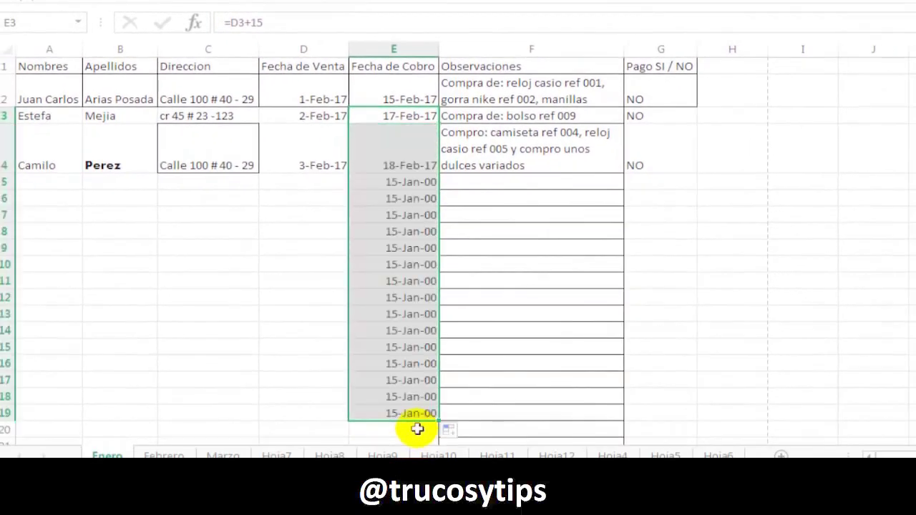
{"action": "left_click", "coordinate": [419, 192]}
{"action": "left_click", "coordinate": [337, 149]}
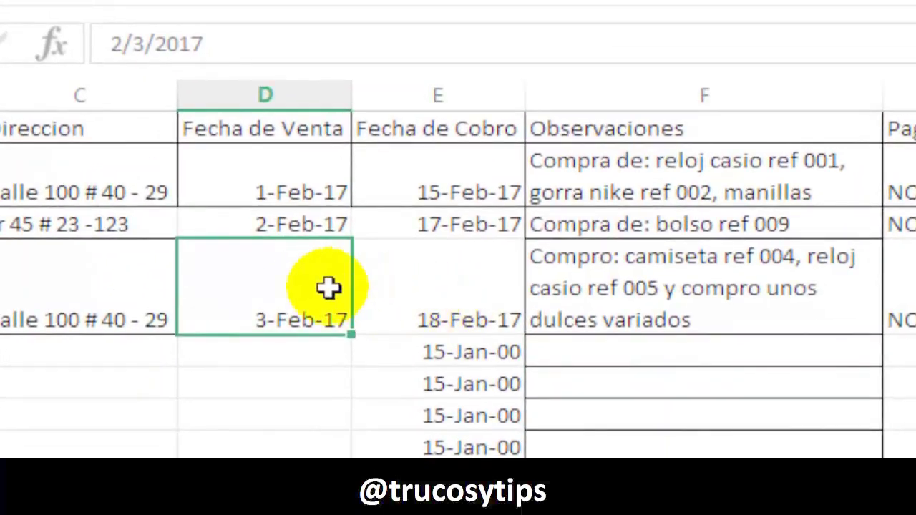
{"action": "left_click", "coordinate": [483, 303]}
{"action": "left_click", "coordinate": [291, 273]}
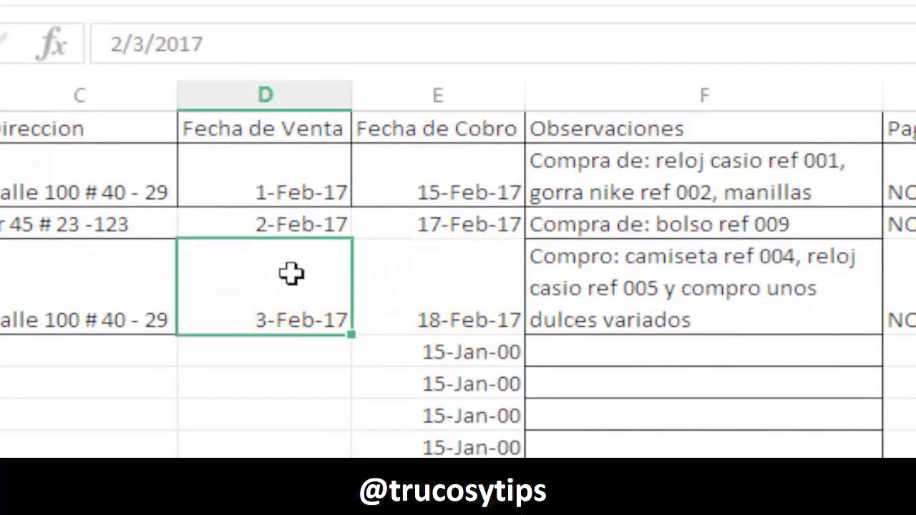
{"action": "left_click", "coordinate": [428, 275]}
{"action": "left_click", "coordinate": [321, 297]}
{"action": "left_click", "coordinate": [462, 300]}
{"action": "left_click", "coordinate": [447, 277]}
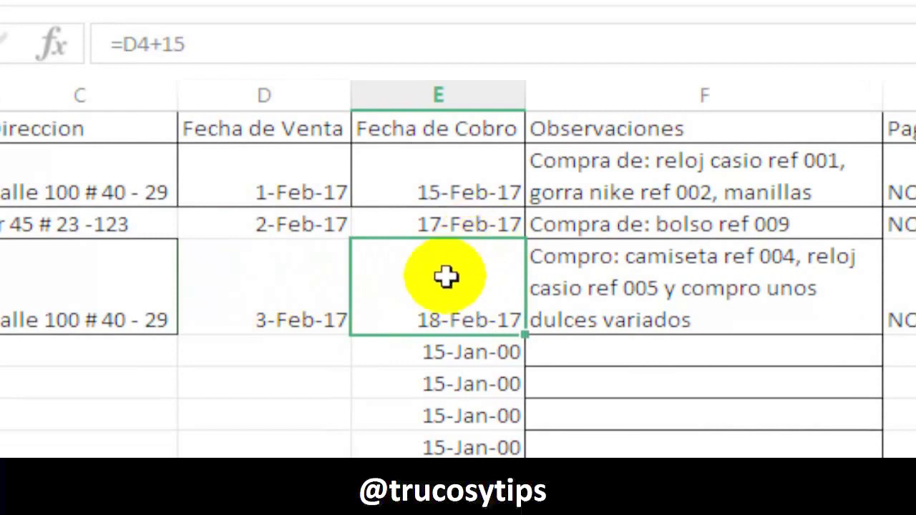
{"action": "left_click", "coordinate": [399, 219]}
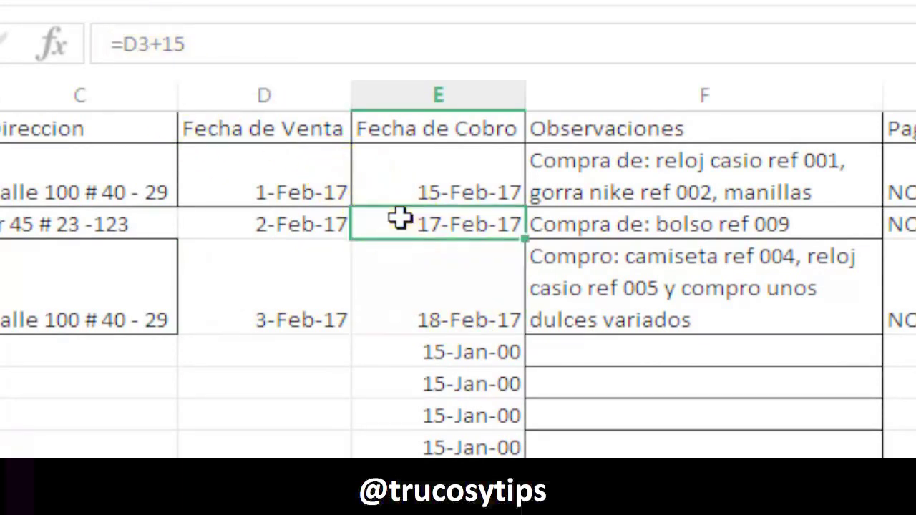
{"action": "left_click", "coordinate": [430, 283]}
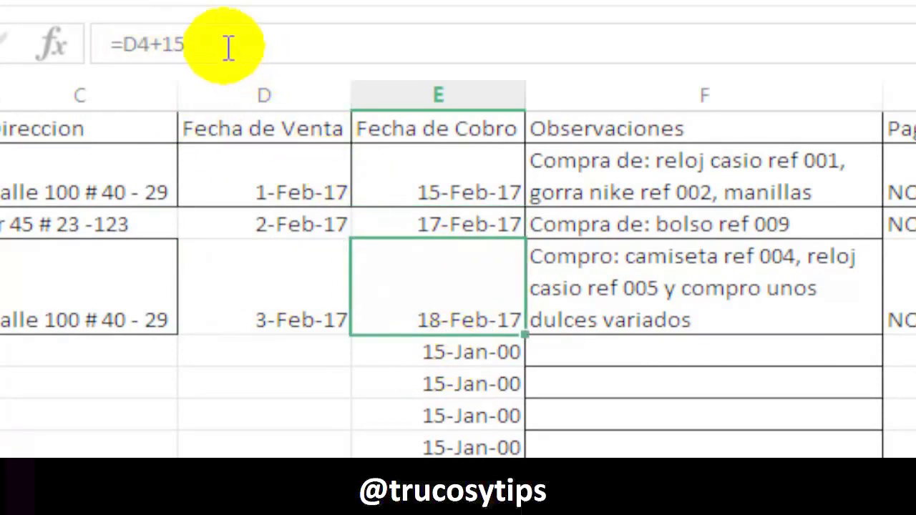
{"action": "left_click", "coordinate": [228, 48]}
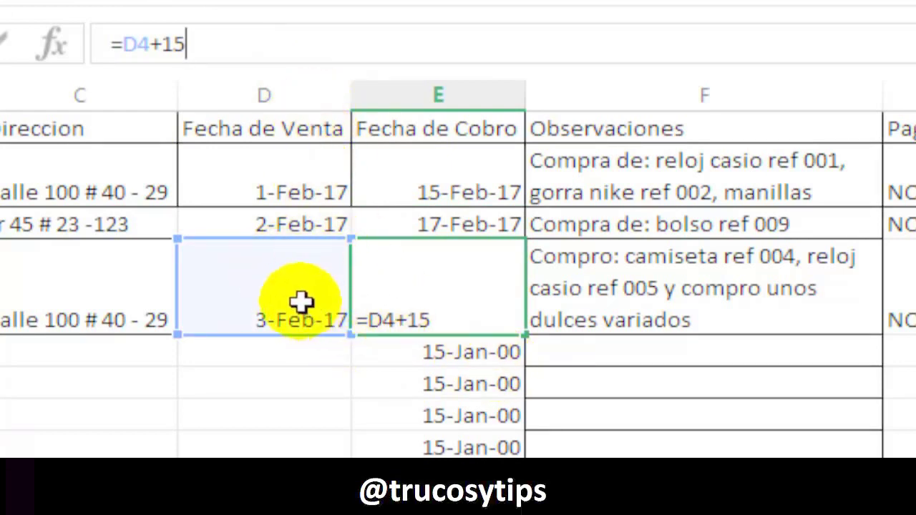
{"action": "left_click", "coordinate": [437, 320]}
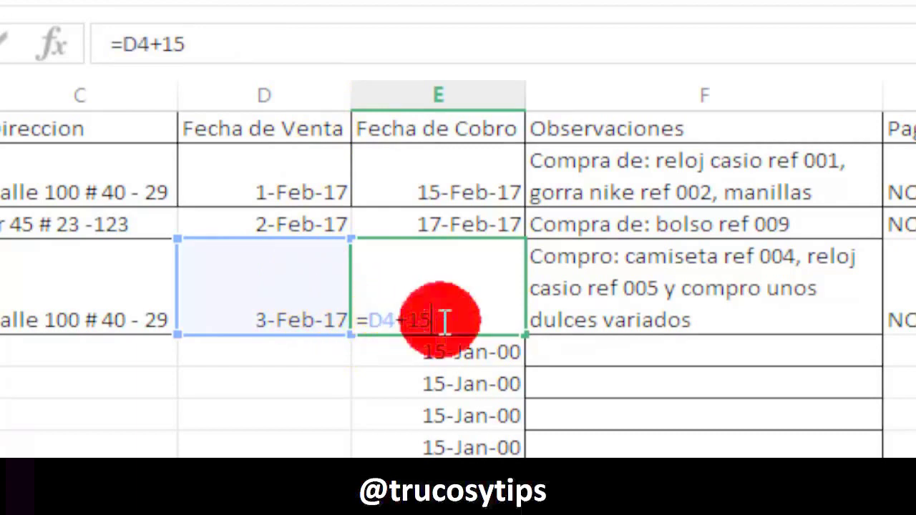
{"action": "key", "text": "Return"}
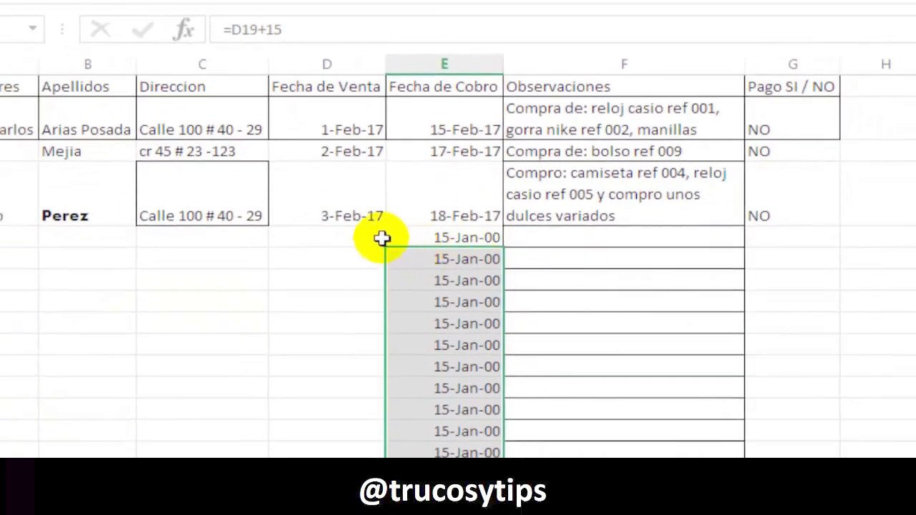
{"action": "left_click_drag", "start_coordinate": [362, 244], "coordinate": [359, 452]}
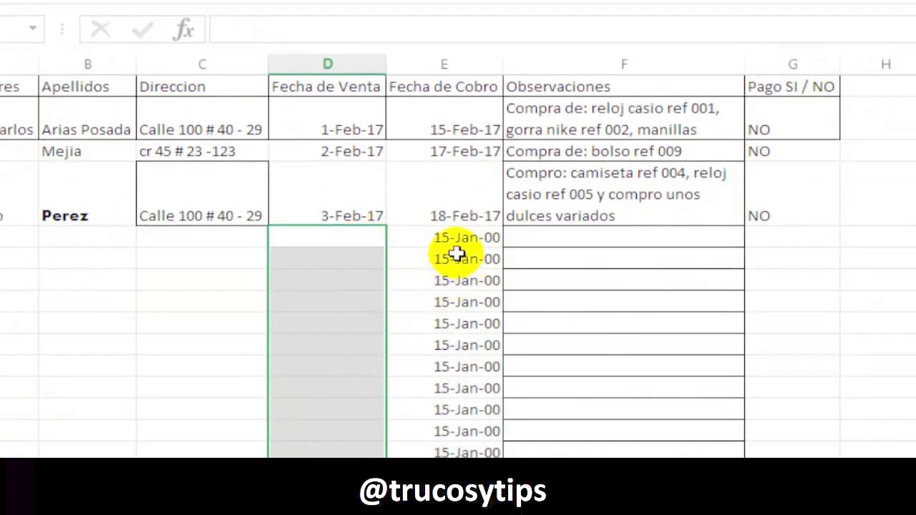
{"action": "left_click", "coordinate": [437, 238]}
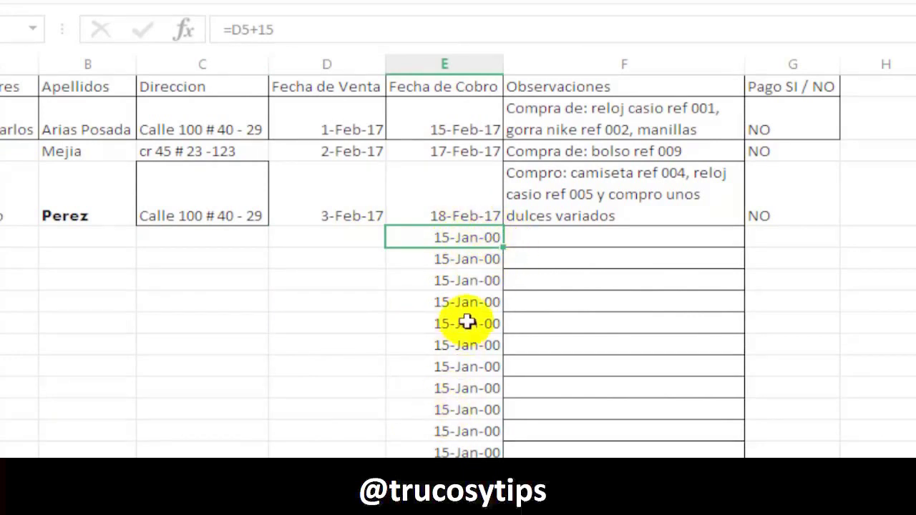
{"action": "left_click", "coordinate": [791, 215]}
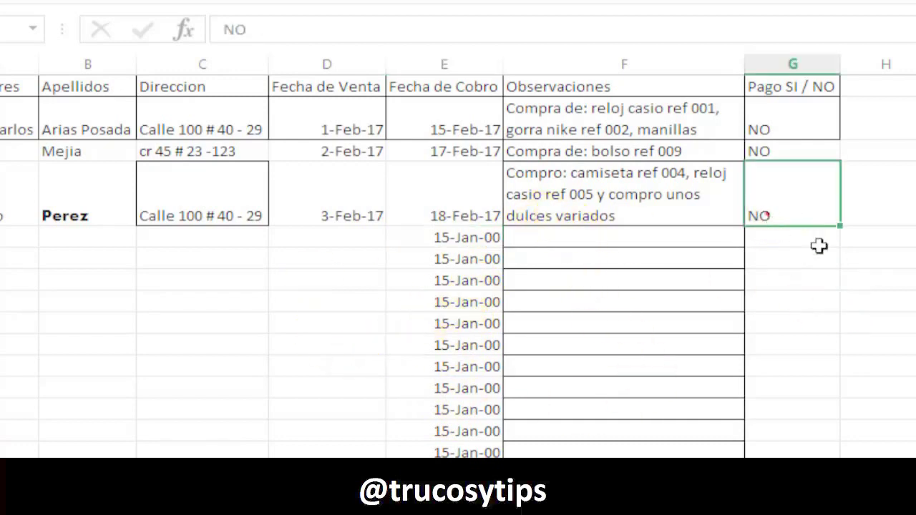
{"action": "left_click", "coordinate": [670, 250]}
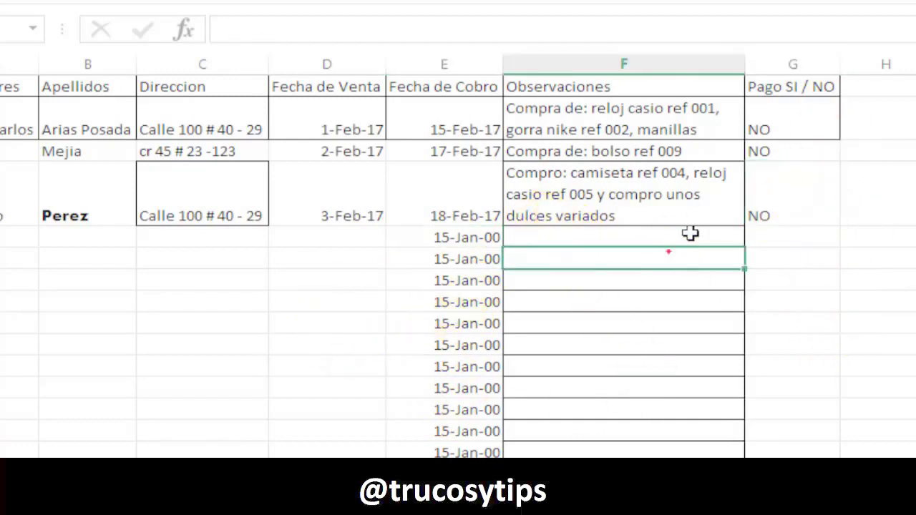
{"action": "left_click", "coordinate": [789, 205]}
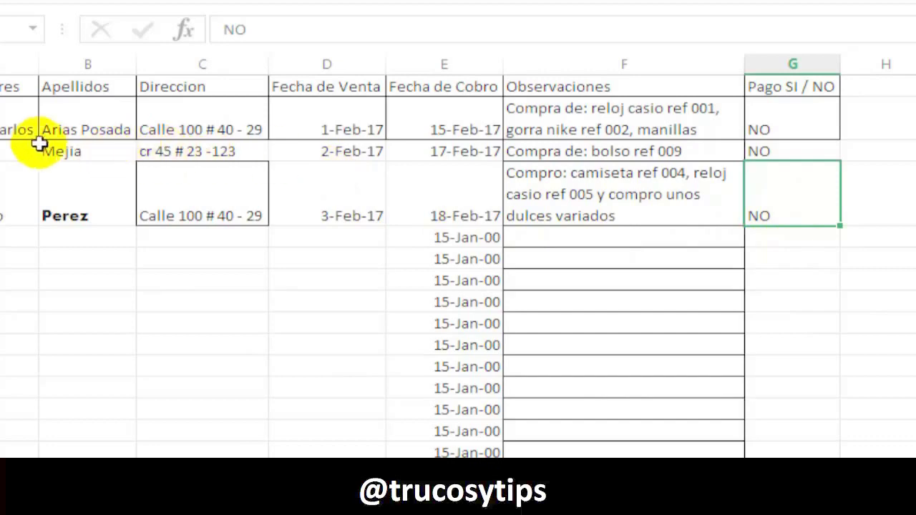
{"action": "left_click", "coordinate": [43, 254]}
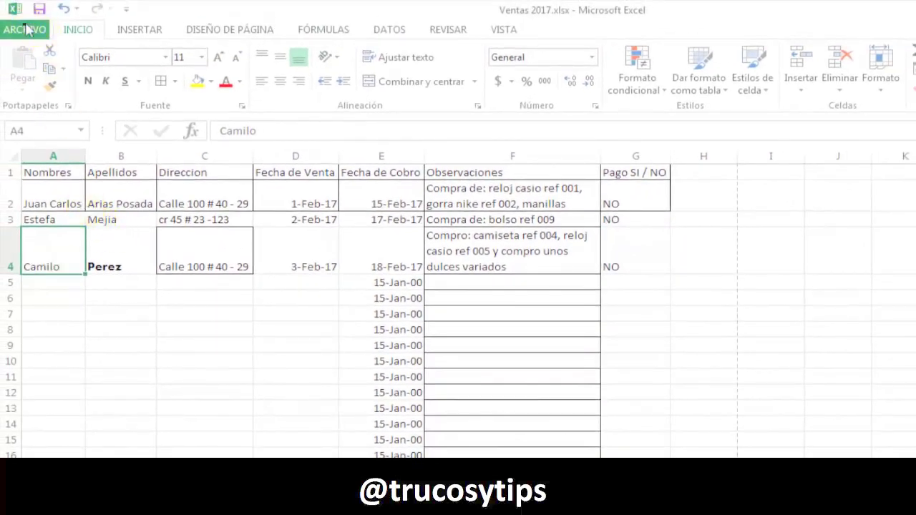
{"action": "left_click", "coordinate": [26, 28]}
{"action": "left_click", "coordinate": [41, 215]}
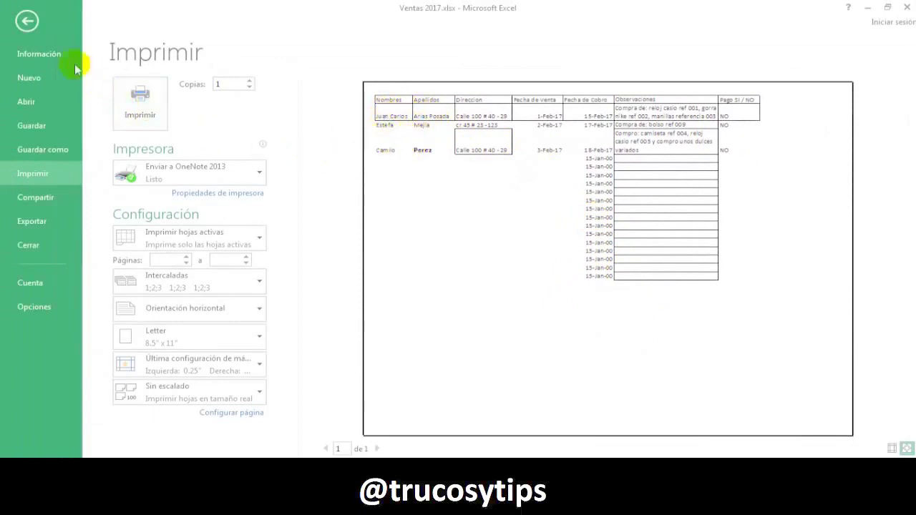
{"action": "left_click", "coordinate": [28, 22]}
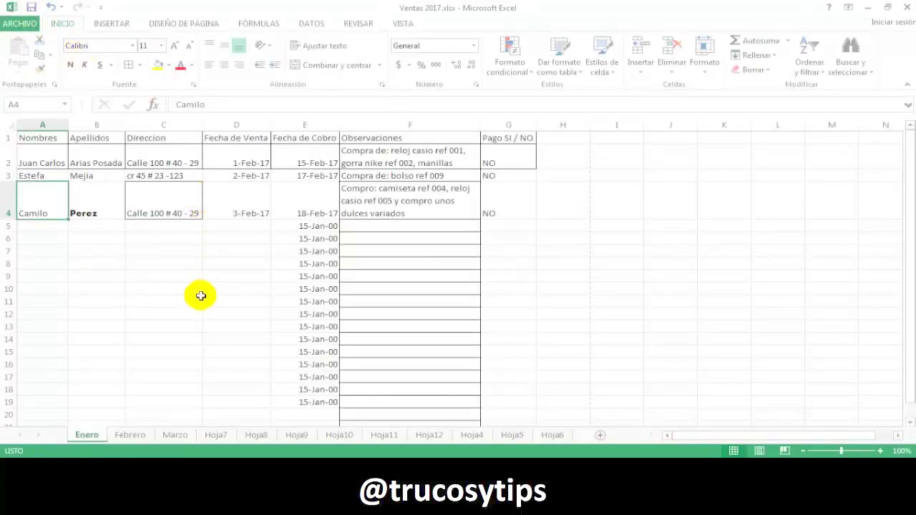
Select the table range A1:G20, from the Nombres header across to Pago SI / NO
{"action": "left_click_drag", "start_coordinate": [199, 299], "coordinate": [200, 292]}
{"action": "left_click", "coordinate": [28, 139]}
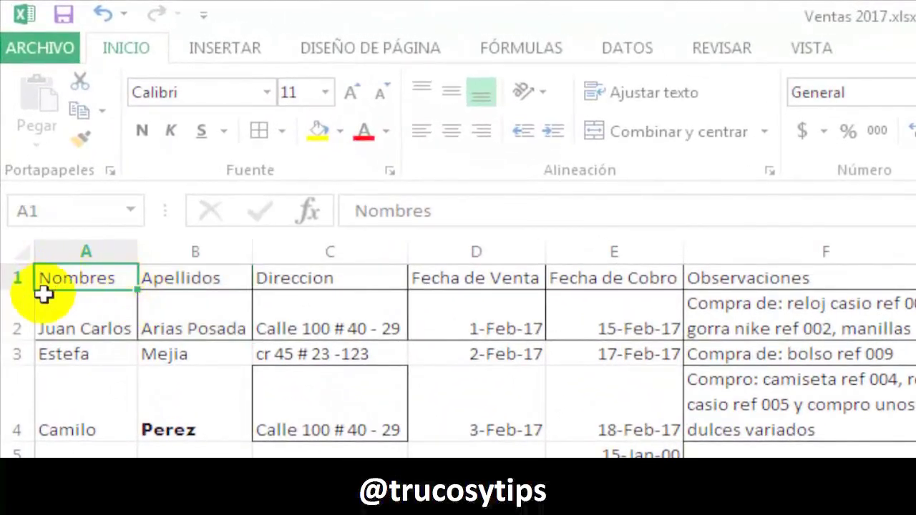
{"action": "left_click", "coordinate": [65, 294]}
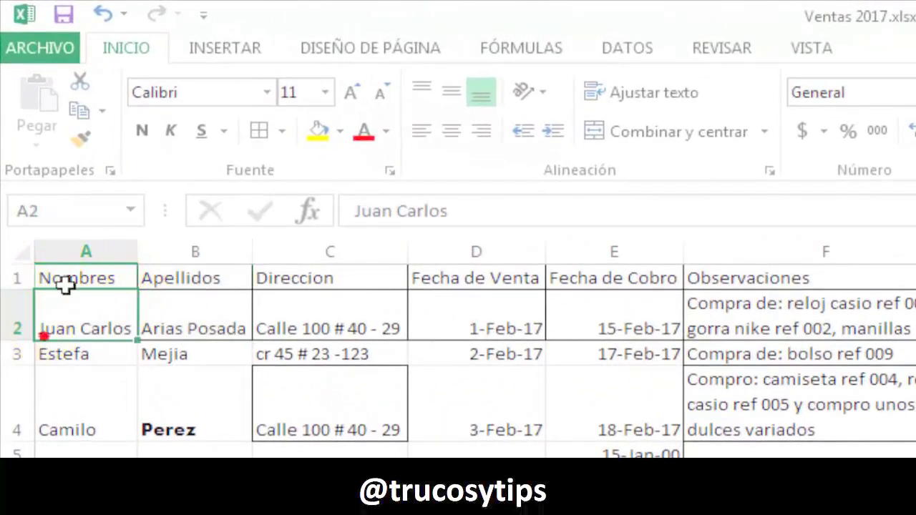
{"action": "left_click_drag", "start_coordinate": [65, 285], "coordinate": [227, 293]}
{"action": "left_click_drag", "start_coordinate": [172, 223], "coordinate": [444, 202]}
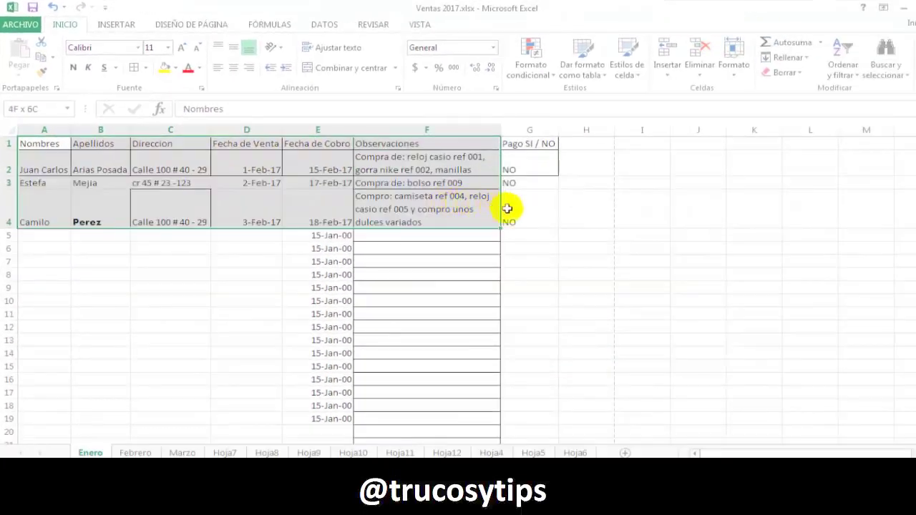
{"action": "mouse_move", "coordinate": [507, 209]}
{"action": "left_mouse_down"}
{"action": "mouse_move", "coordinate": [534, 211]}
{"action": "mouse_move", "coordinate": [530, 331]}
{"action": "mouse_move", "coordinate": [511, 418]}
{"action": "left_mouse_up"}
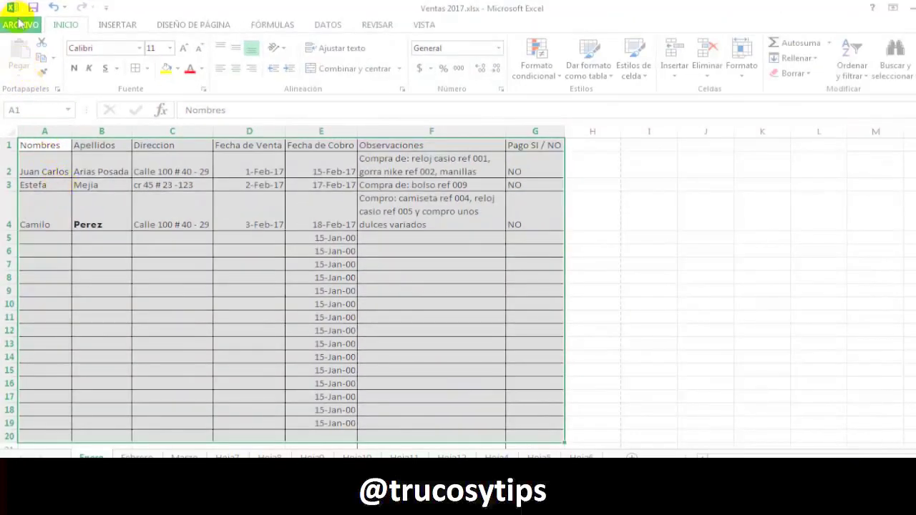
Preview the Enero table's printout, then return to the worksheet
{"action": "left_click", "coordinate": [19, 23]}
{"action": "left_click", "coordinate": [33, 182]}
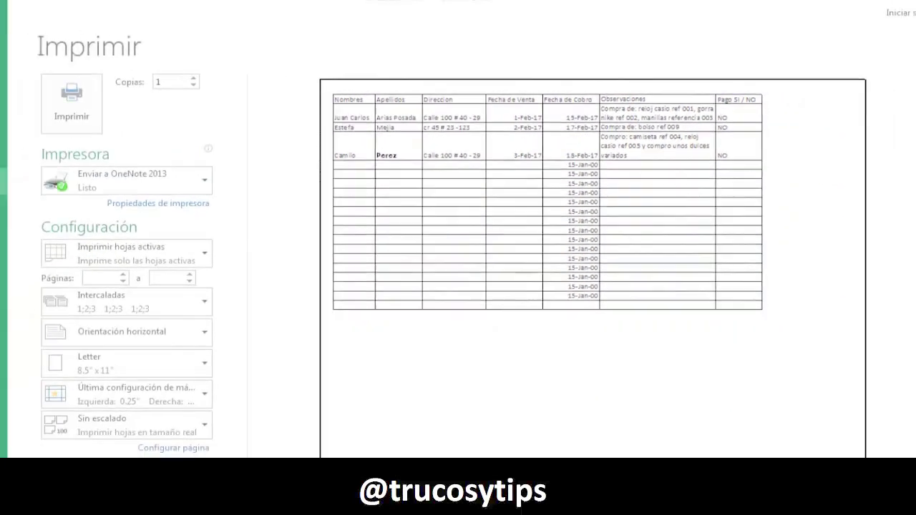
{"action": "key", "text": "Escape"}
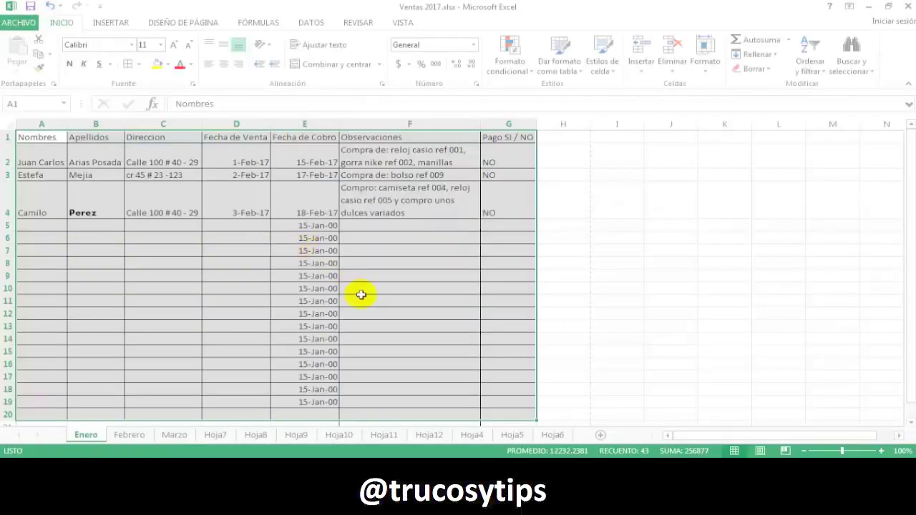
{"action": "left_click", "coordinate": [419, 238]}
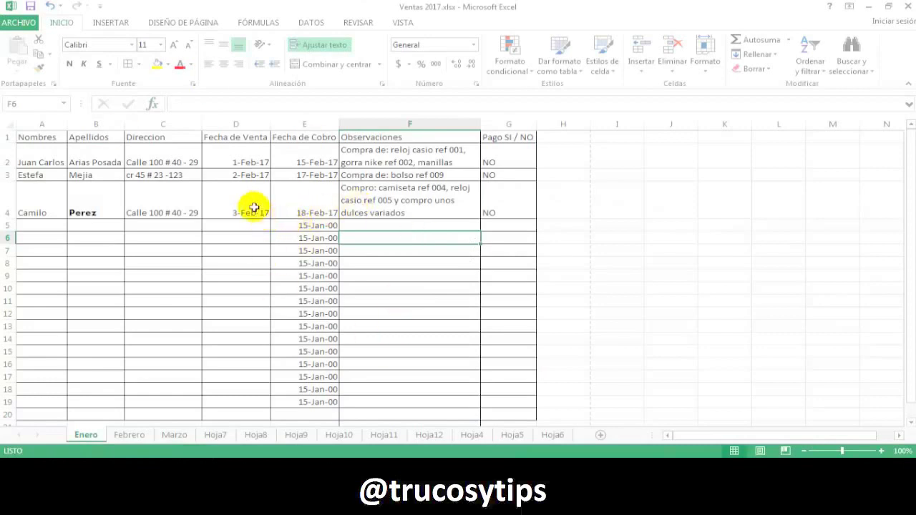
{"action": "left_click", "coordinate": [253, 206]}
{"action": "left_click", "coordinate": [327, 210]}
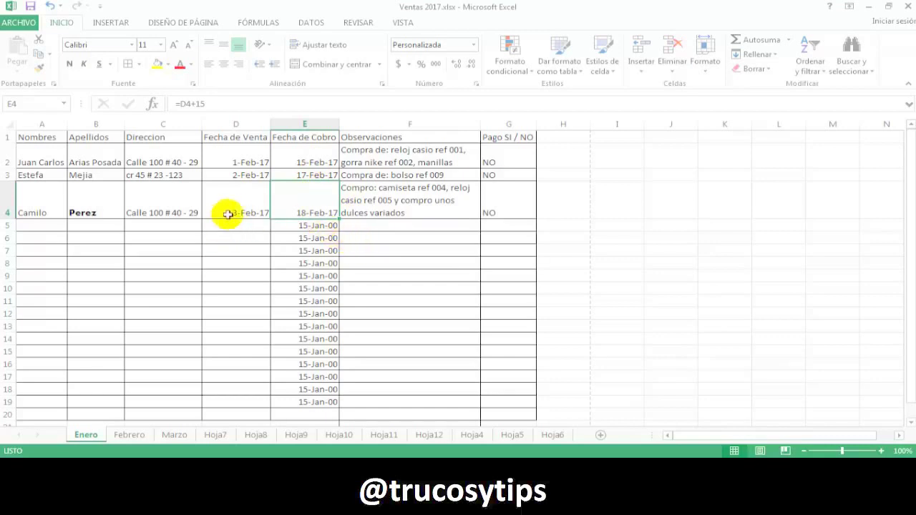
{"action": "left_click_drag", "start_coordinate": [241, 169], "coordinate": [236, 325]}
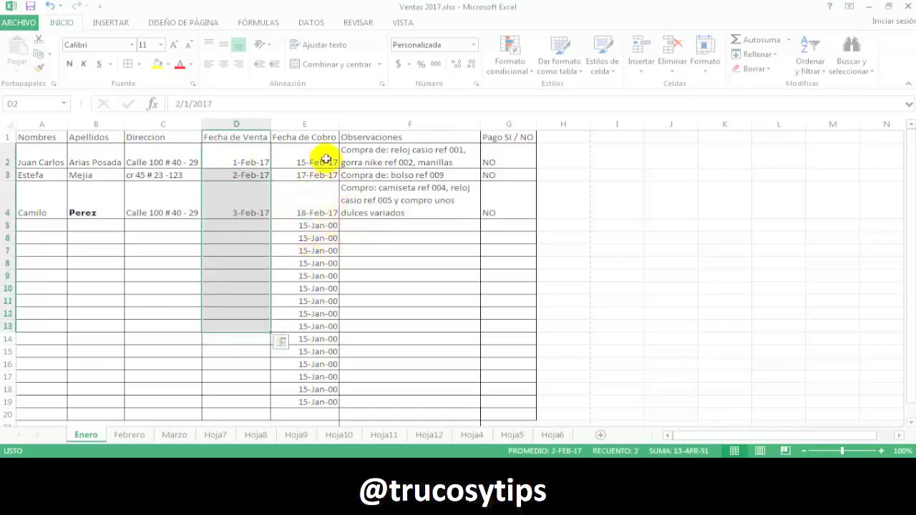
{"action": "left_click", "coordinate": [305, 125]}
{"action": "left_click_drag", "start_coordinate": [316, 137], "coordinate": [303, 314]}
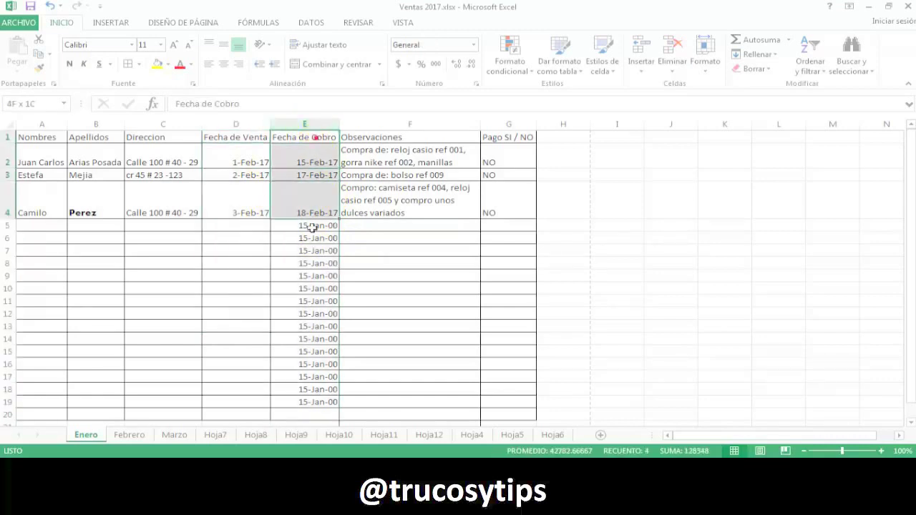
{"action": "left_click", "coordinate": [317, 207]}
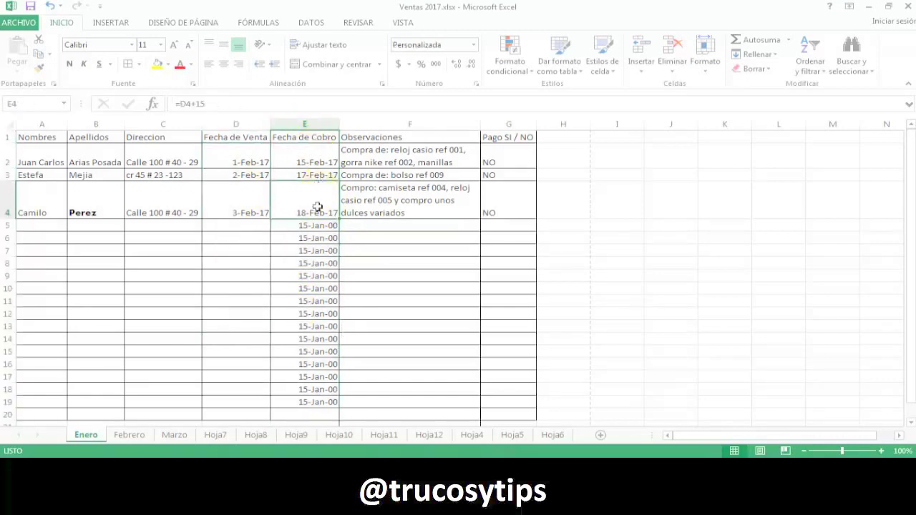
{"action": "left_click_drag", "start_coordinate": [312, 167], "coordinate": [312, 174]}
{"action": "left_click", "coordinate": [306, 193]}
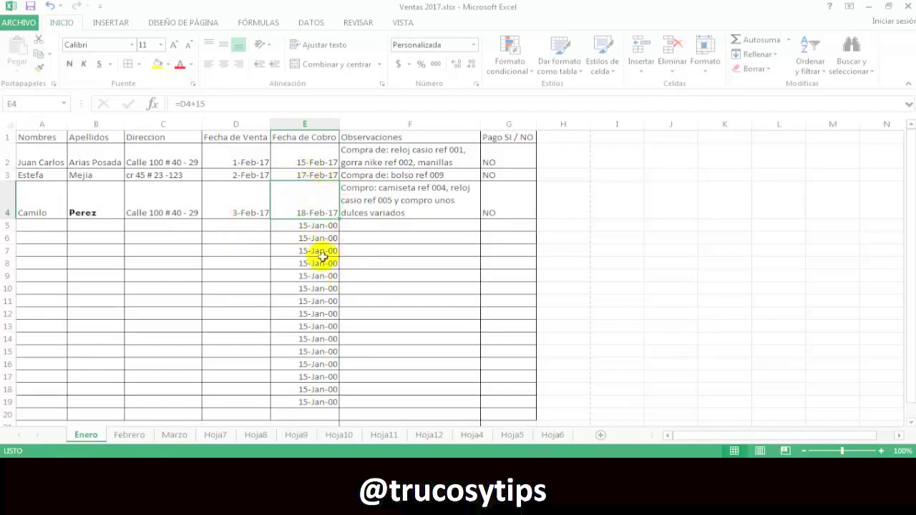
{"action": "left_click", "coordinate": [306, 163]}
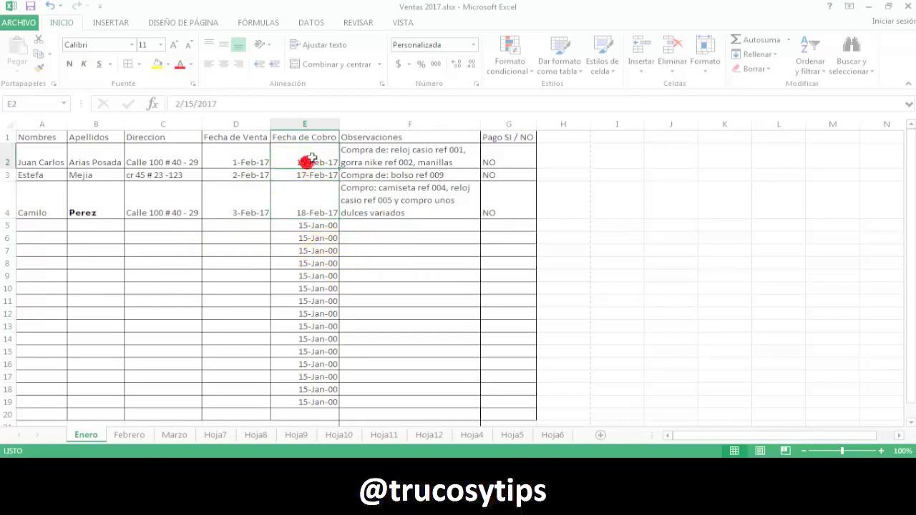
{"action": "left_click", "coordinate": [323, 176]}
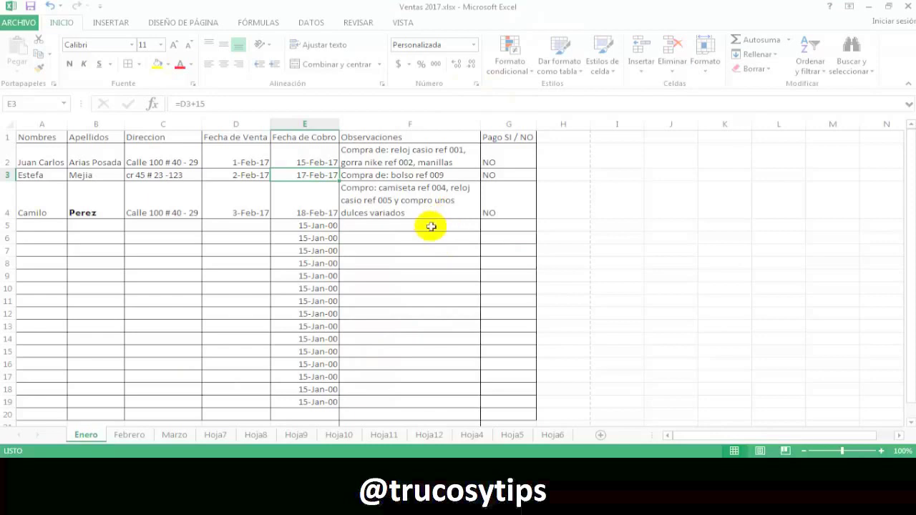
{"action": "left_click", "coordinate": [425, 202]}
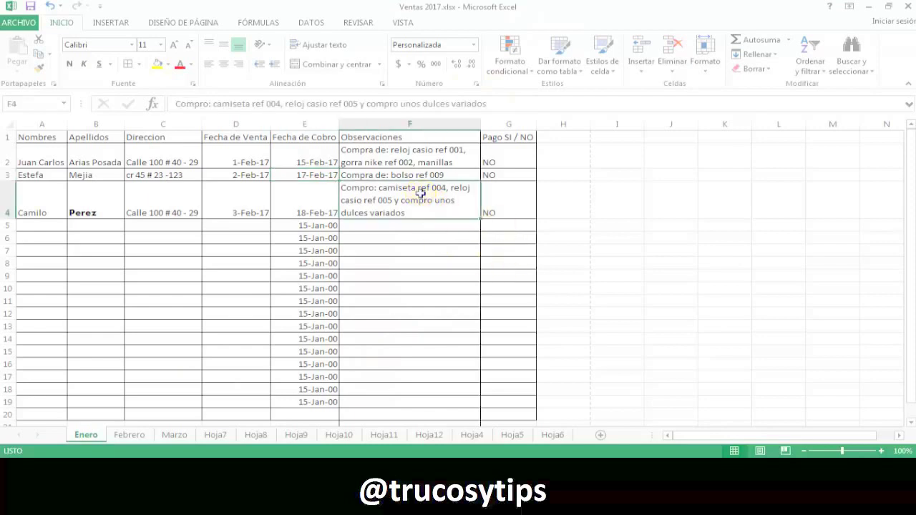
{"action": "left_click", "coordinate": [445, 153]}
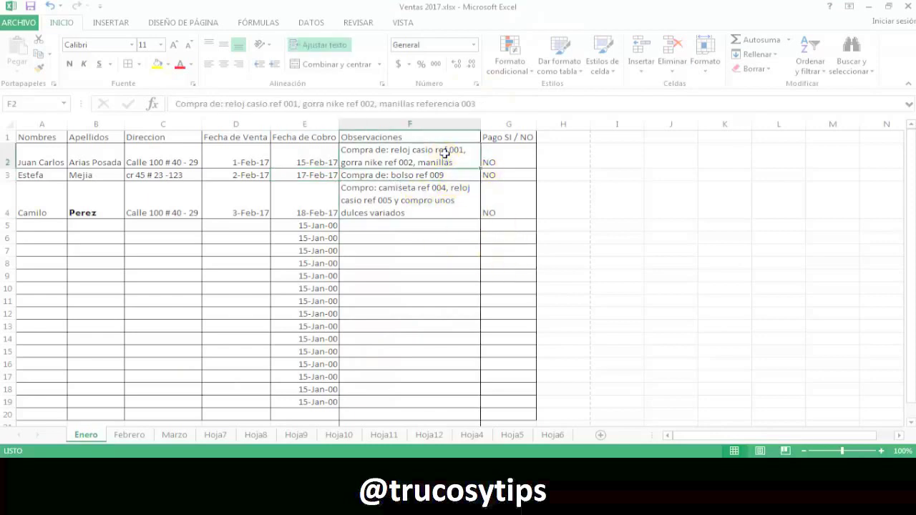
{"action": "left_click", "coordinate": [436, 213]}
{"action": "left_click", "coordinate": [387, 165]}
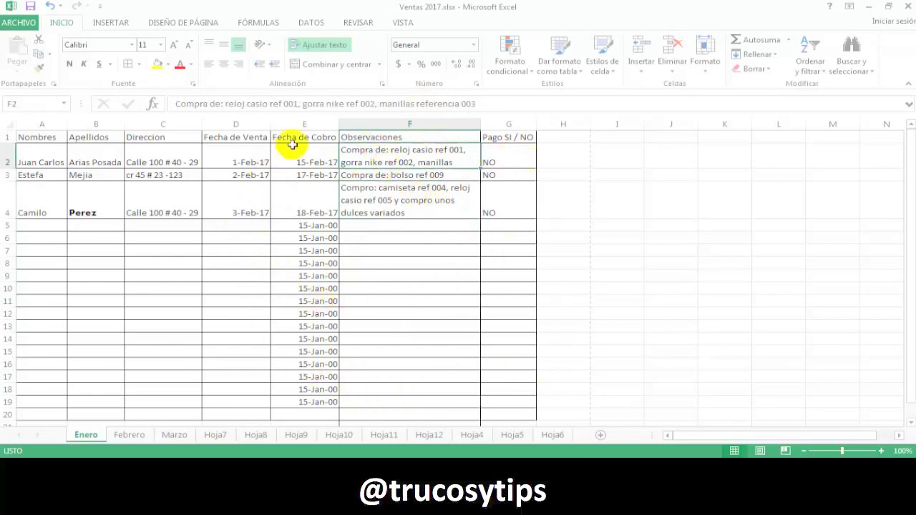
{"action": "scroll", "coordinate": [375, 283], "scroll_direction": "down", "scroll_amount": 1}
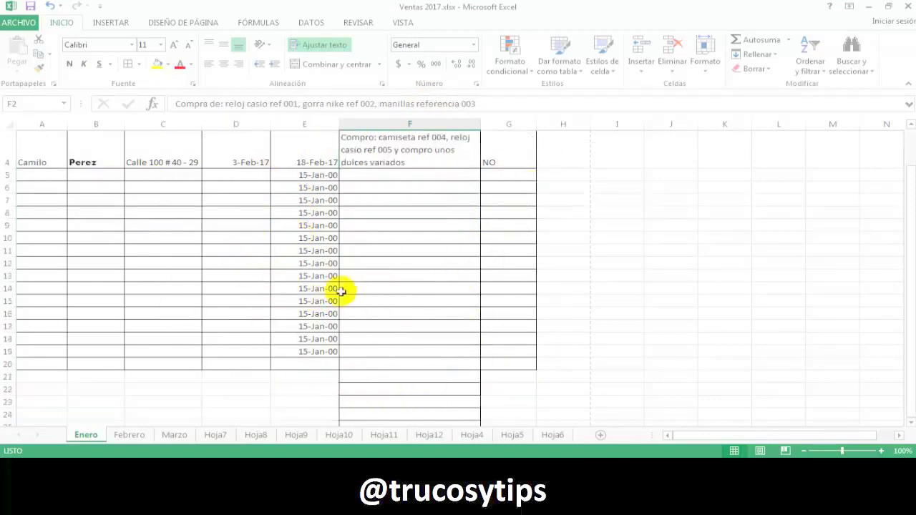
{"action": "scroll", "coordinate": [438, 358], "scroll_direction": "down", "scroll_amount": 1}
{"action": "scroll", "coordinate": [434, 322], "scroll_direction": "down", "scroll_amount": 1}
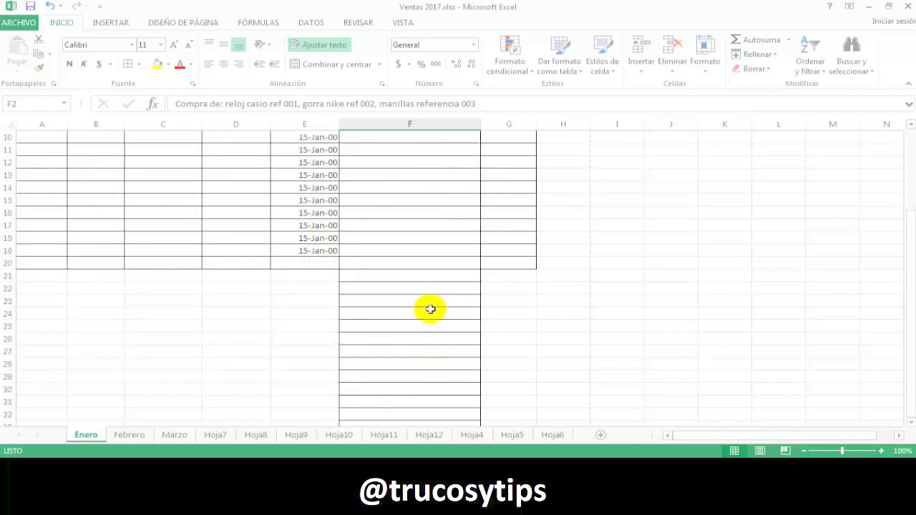
{"action": "scroll", "coordinate": [429, 308], "scroll_direction": "down", "scroll_amount": 1}
{"action": "scroll", "coordinate": [387, 272], "scroll_direction": "down", "scroll_amount": 1}
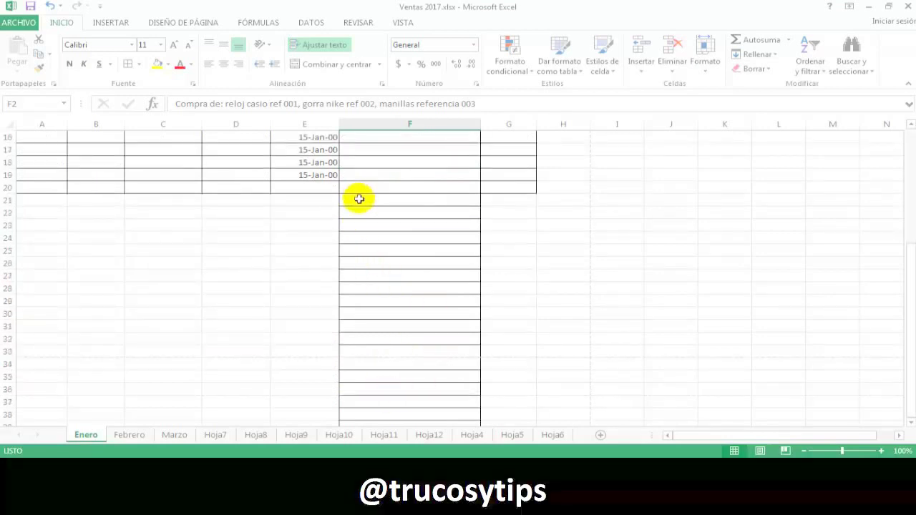
{"action": "left_click_drag", "start_coordinate": [360, 199], "coordinate": [411, 348]}
{"action": "left_click", "coordinate": [311, 276]}
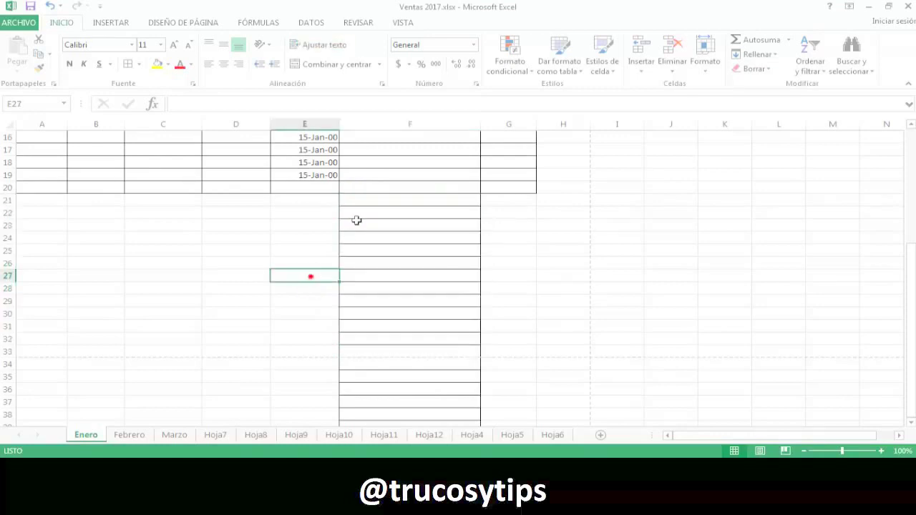
{"action": "left_click_drag", "start_coordinate": [360, 201], "coordinate": [395, 331]}
{"action": "scroll", "coordinate": [326, 287], "scroll_direction": "up", "scroll_amount": 5}
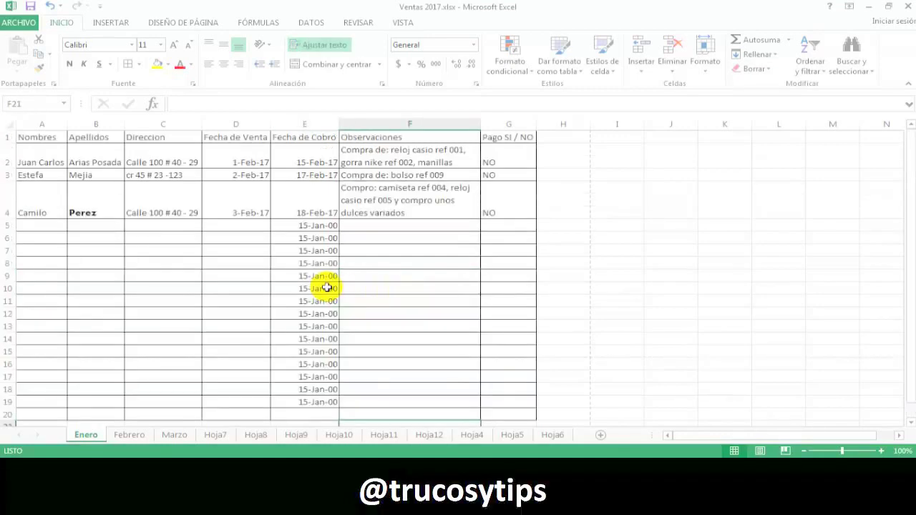
{"action": "scroll", "coordinate": [327, 286], "scroll_direction": "down", "scroll_amount": 6}
{"action": "scroll", "coordinate": [333, 272], "scroll_direction": "up", "scroll_amount": 1}
{"action": "scroll", "coordinate": [373, 244], "scroll_direction": "up", "scroll_amount": 5}
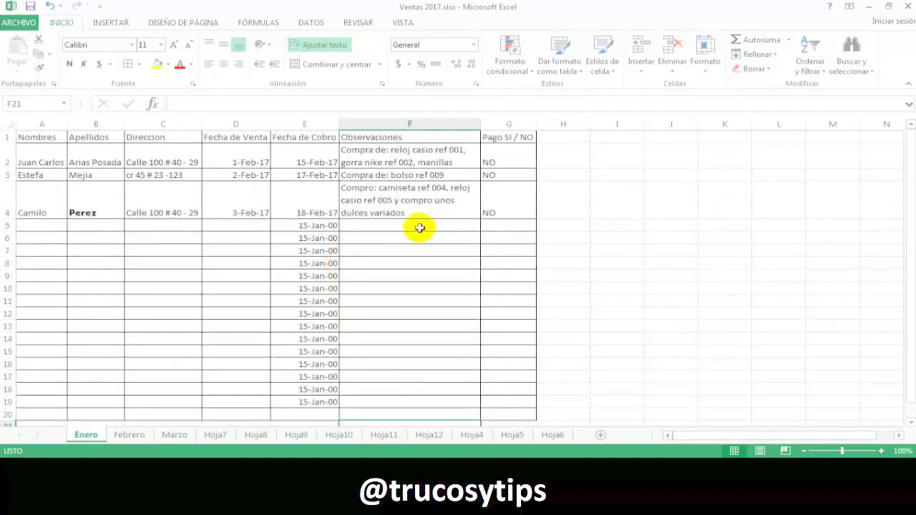
{"action": "left_click", "coordinate": [499, 195]}
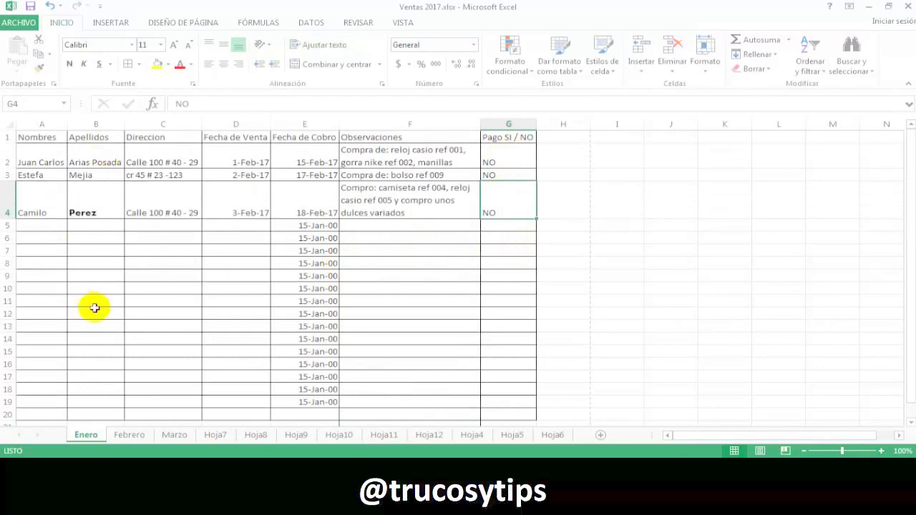
{"action": "left_click", "coordinate": [20, 23]}
{"action": "left_click", "coordinate": [50, 173]}
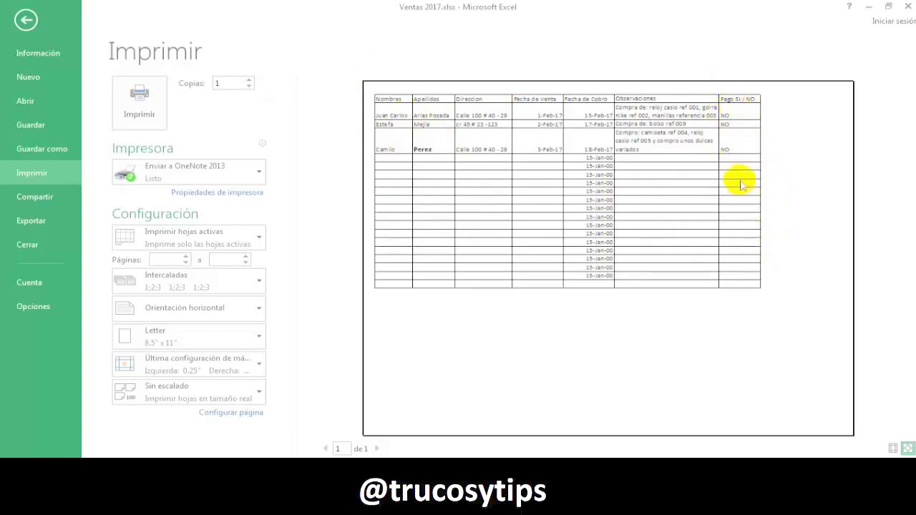
{"action": "left_click", "coordinate": [26, 20]}
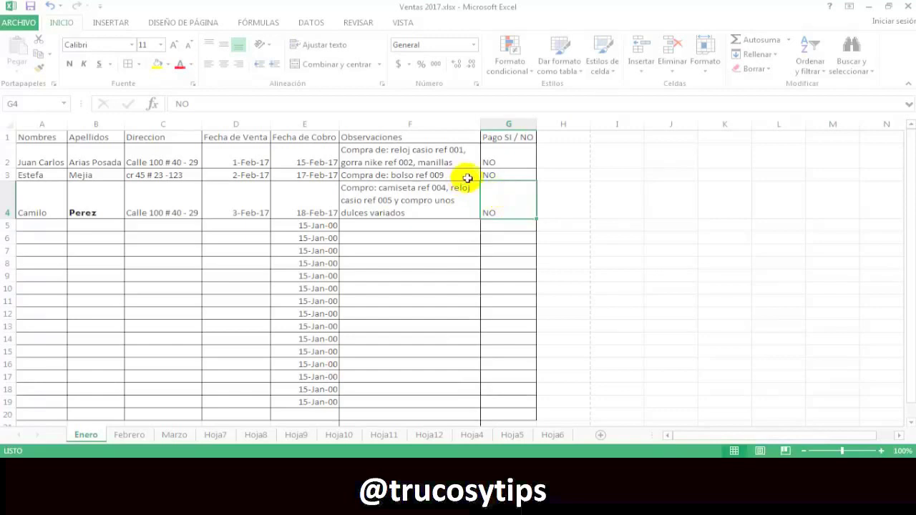
Enter SI in G3 for the second customer, save the workbook and close Excel
{"action": "left_click", "coordinate": [492, 176]}
{"action": "left_click", "coordinate": [325, 175]}
{"action": "left_click", "coordinate": [498, 176]}
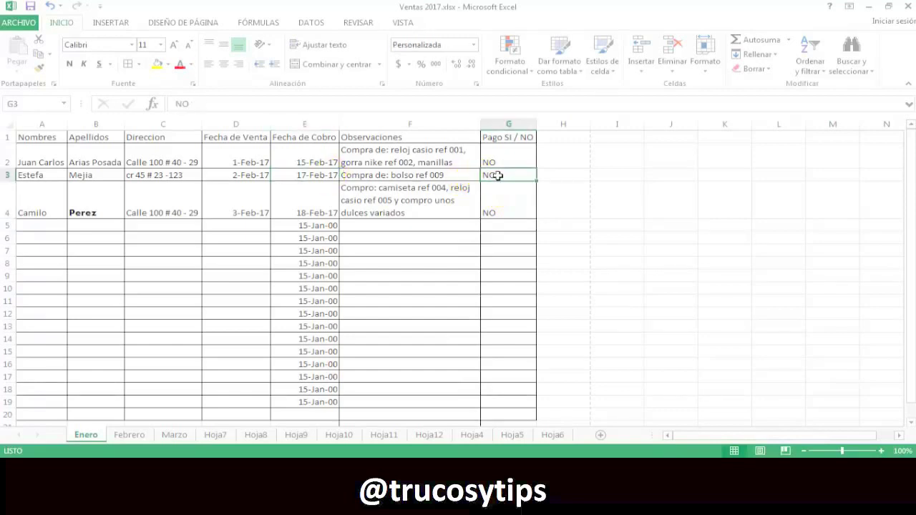
{"action": "type", "text": "SI"}
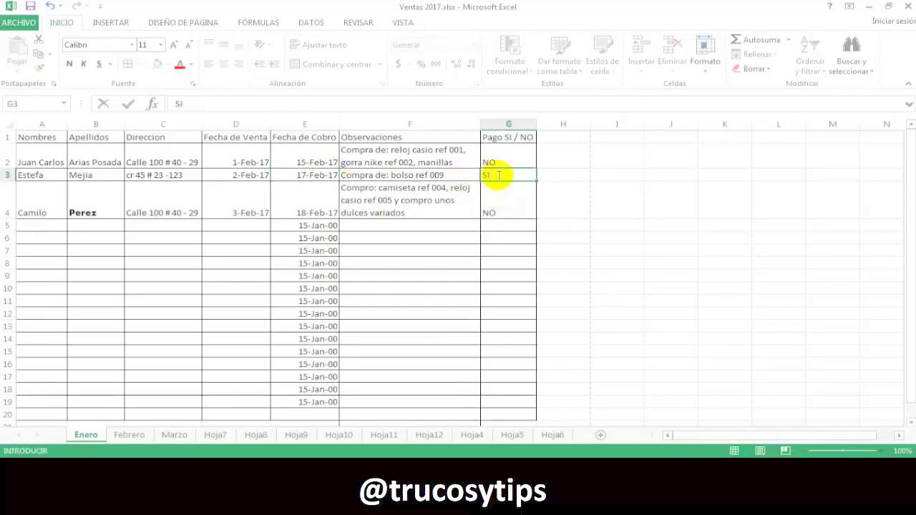
{"action": "key", "text": "Return"}
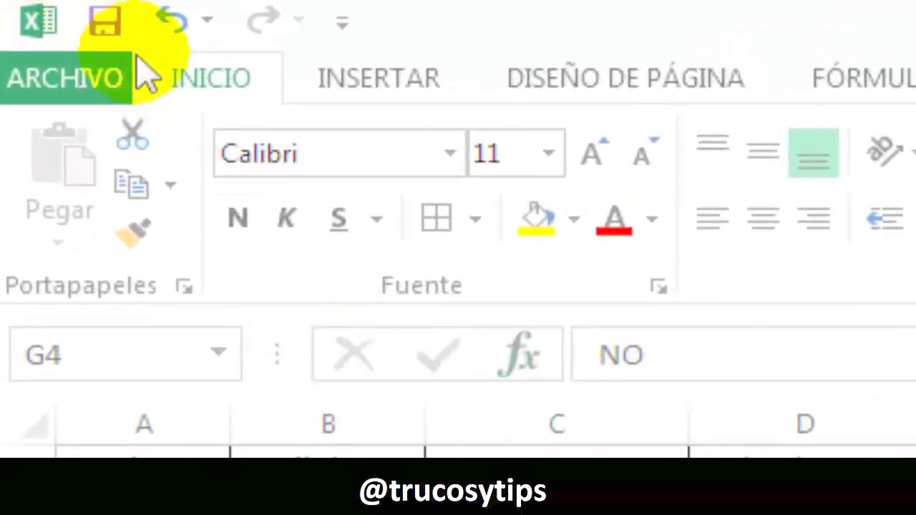
{"action": "left_click", "coordinate": [106, 27]}
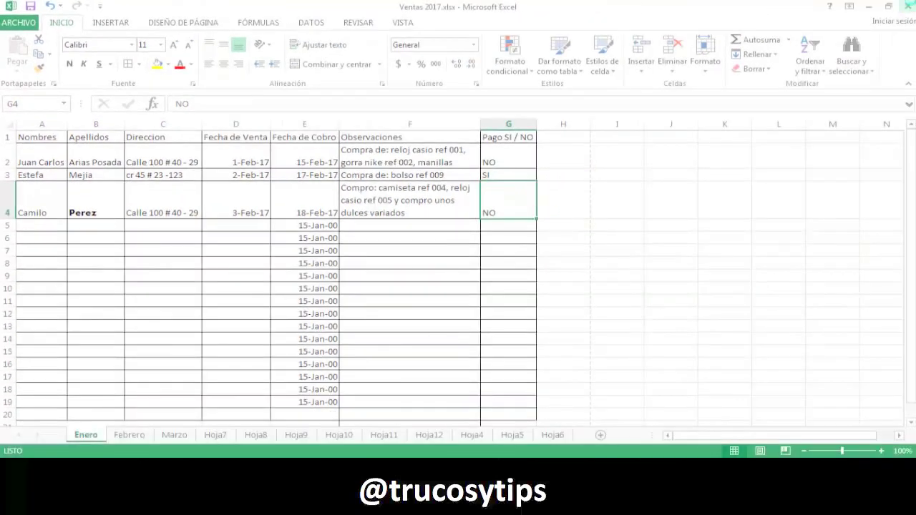
{"action": "left_click", "coordinate": [908, 7]}
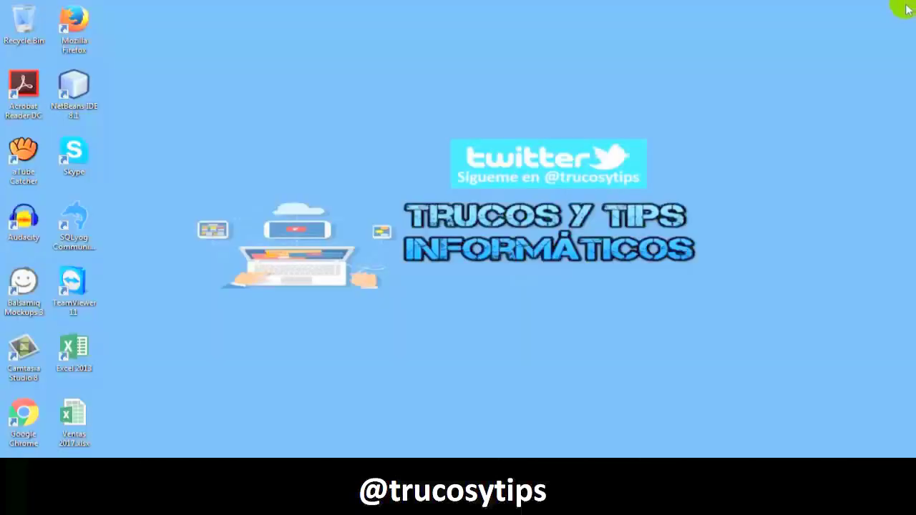
Reopen Ventas 2017.xlsx, check that G3 still reads SI, and review the notes in F2 and F4
{"action": "double_click", "coordinate": [84, 417]}
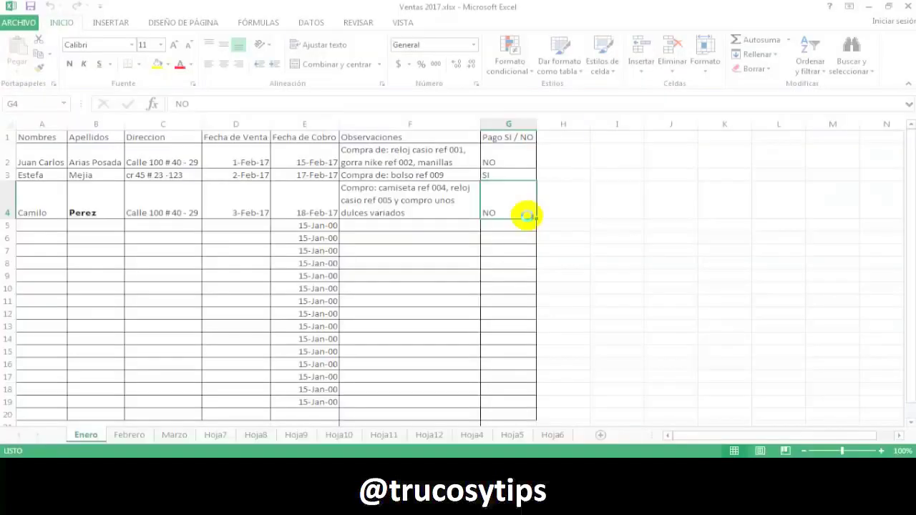
{"action": "left_click", "coordinate": [502, 176]}
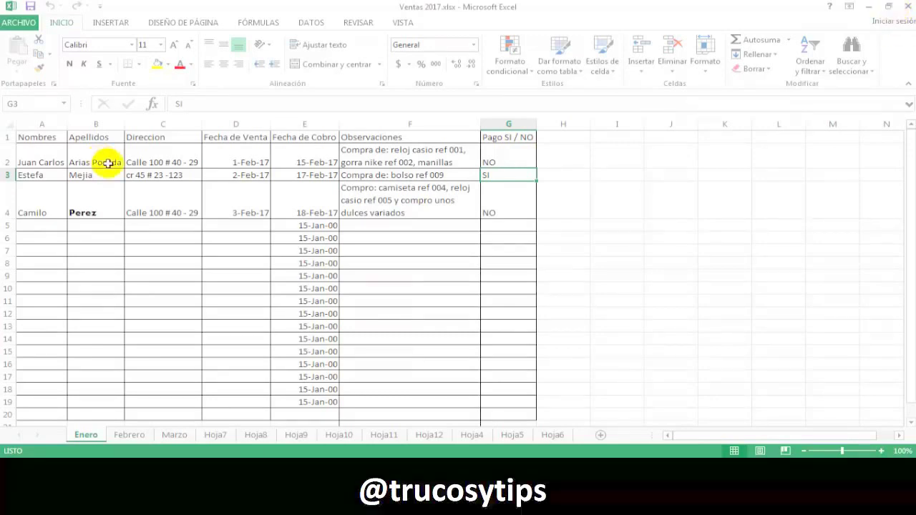
{"action": "left_click", "coordinate": [401, 156]}
{"action": "left_click", "coordinate": [415, 200]}
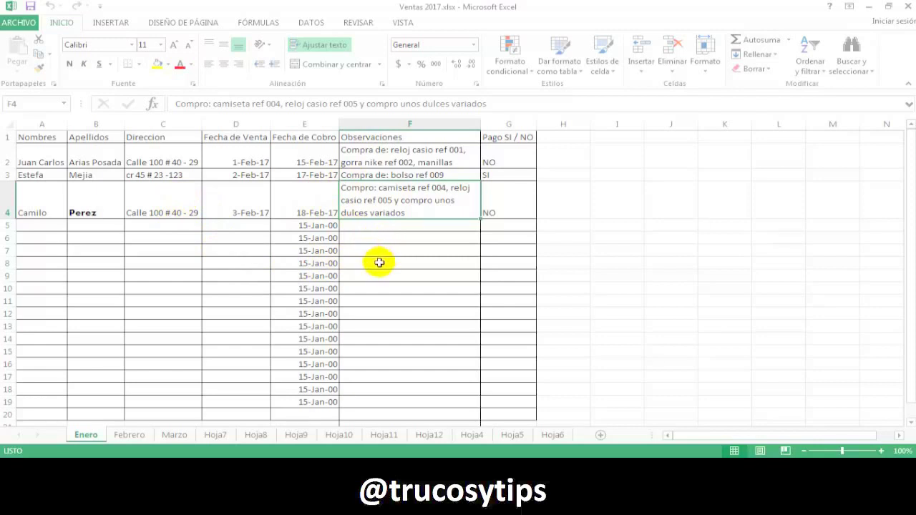
{"action": "left_click", "coordinate": [868, 8]}
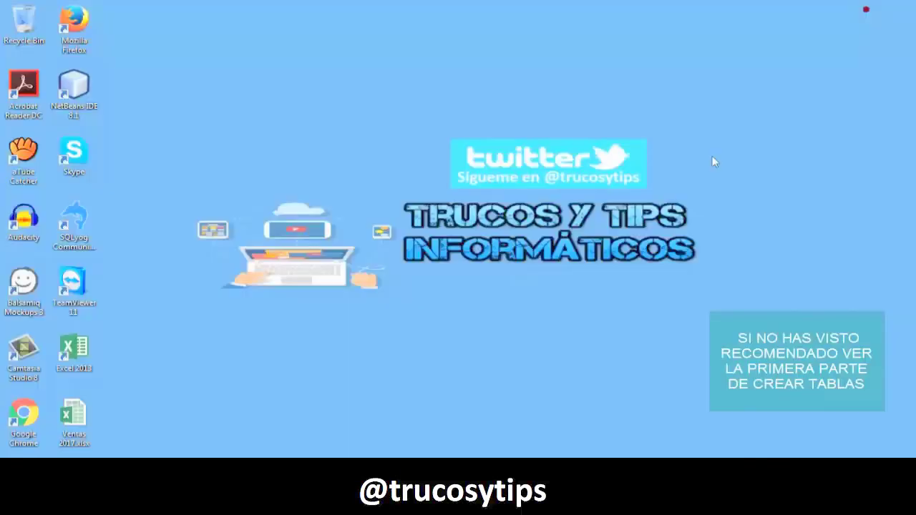